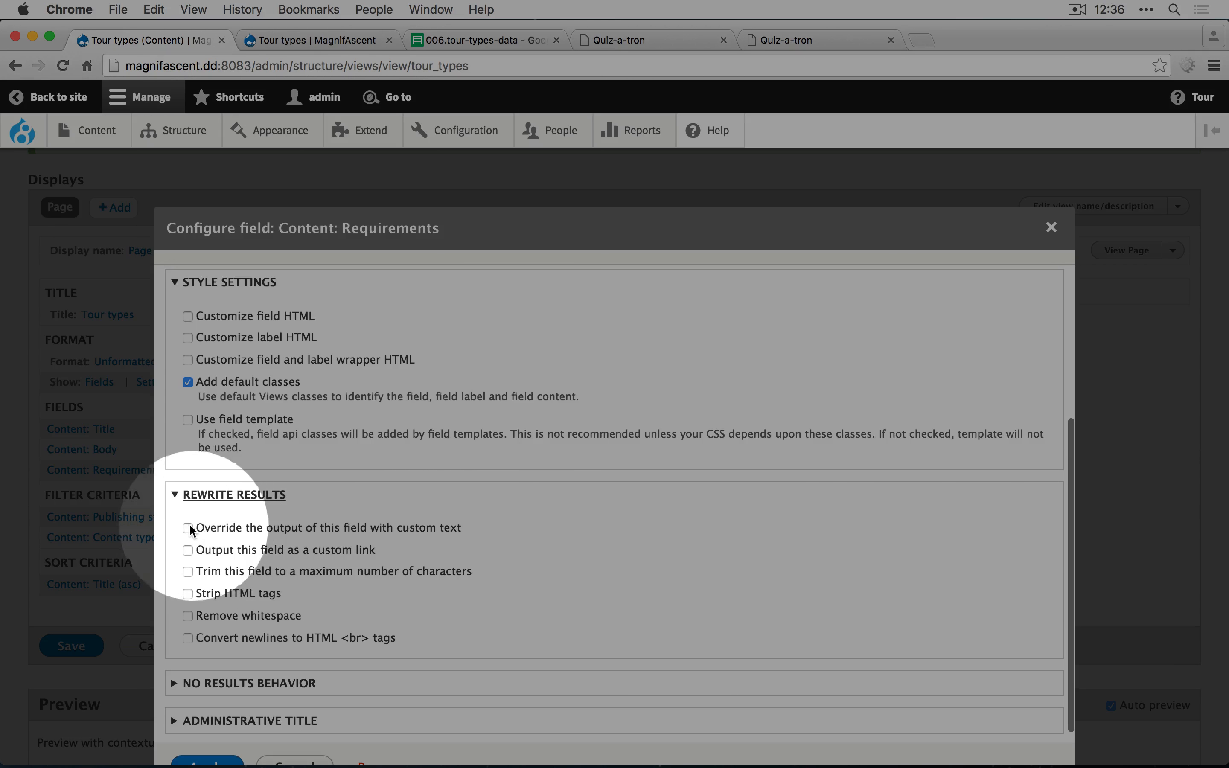
Turn on overriding the Requirements field's output with custom text and expand its replacement patterns
left_click(213, 534)
left_click(220, 575)
scroll(220, 575, "down", 5)
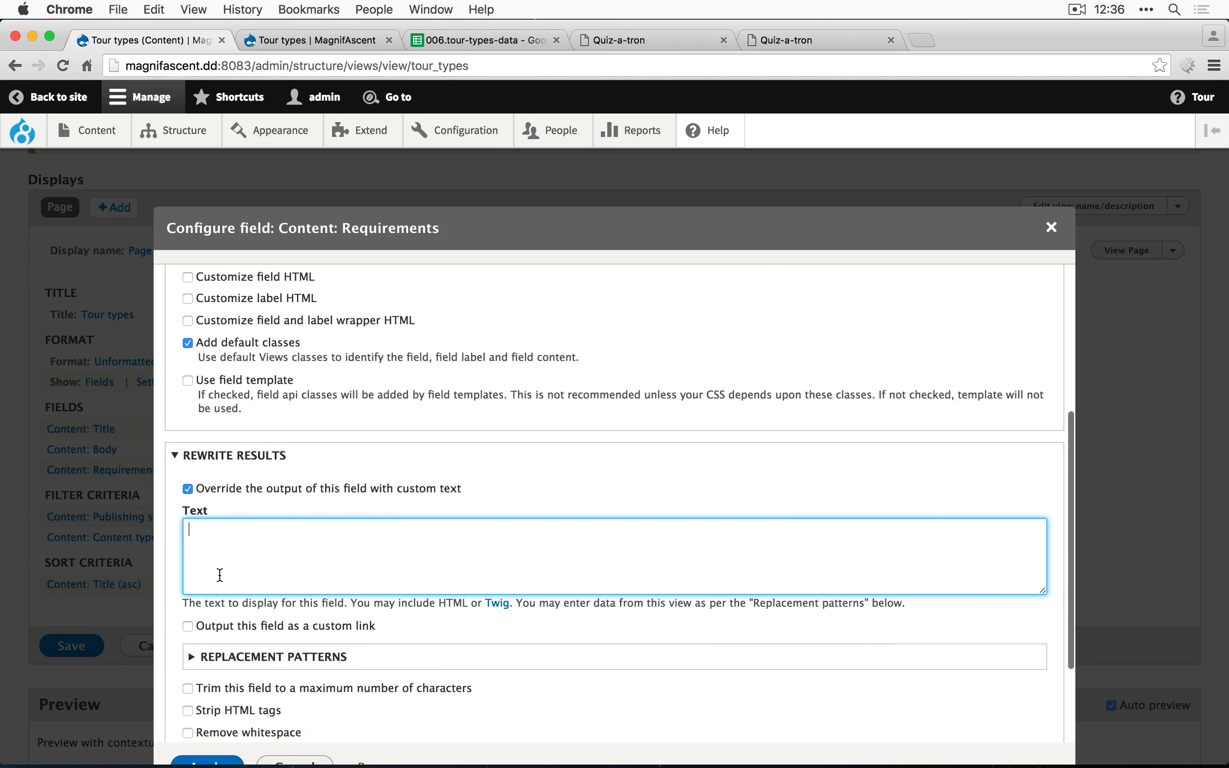
left_click(227, 488)
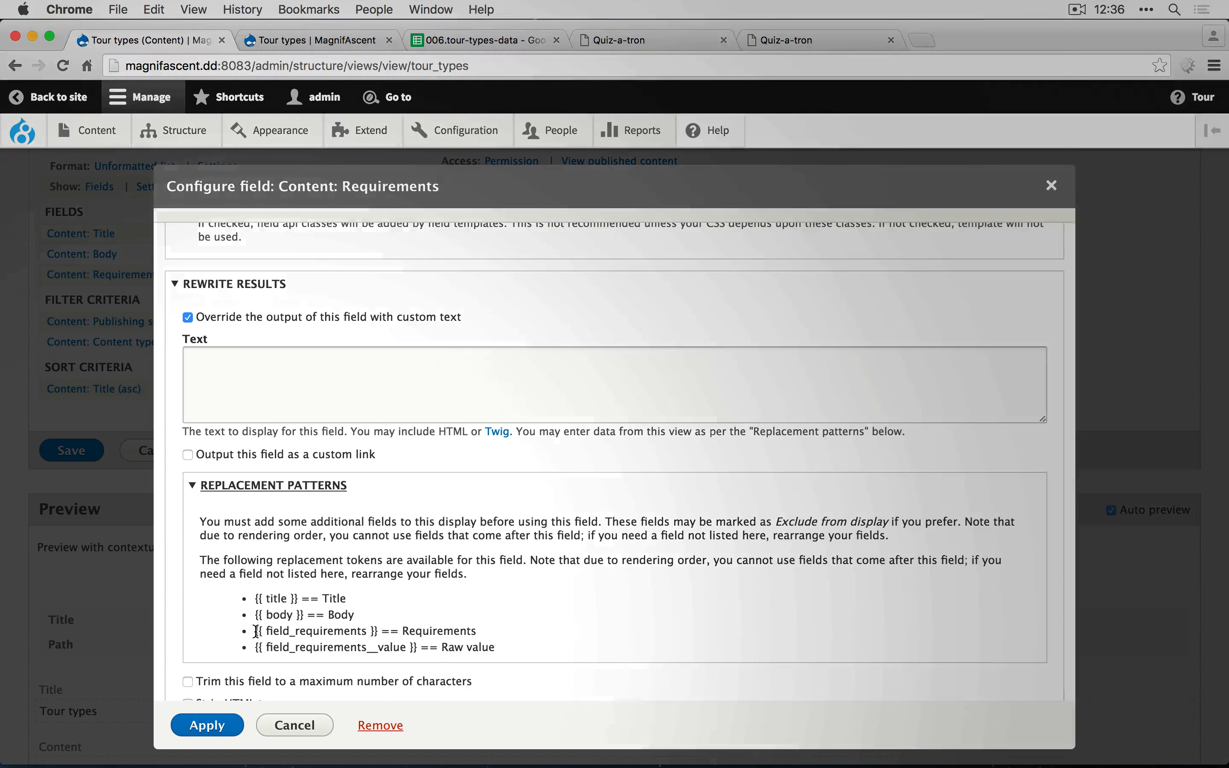
Set the Requirements field's custom text to "Requirements: {{ field_requirements }}", apply it, and check the result in the preview
mouse_move(257, 631)
left_mouse_down()
mouse_move(392, 629)
mouse_move(378, 627)
left_mouse_up()
key("super+c")
left_click(193, 358)
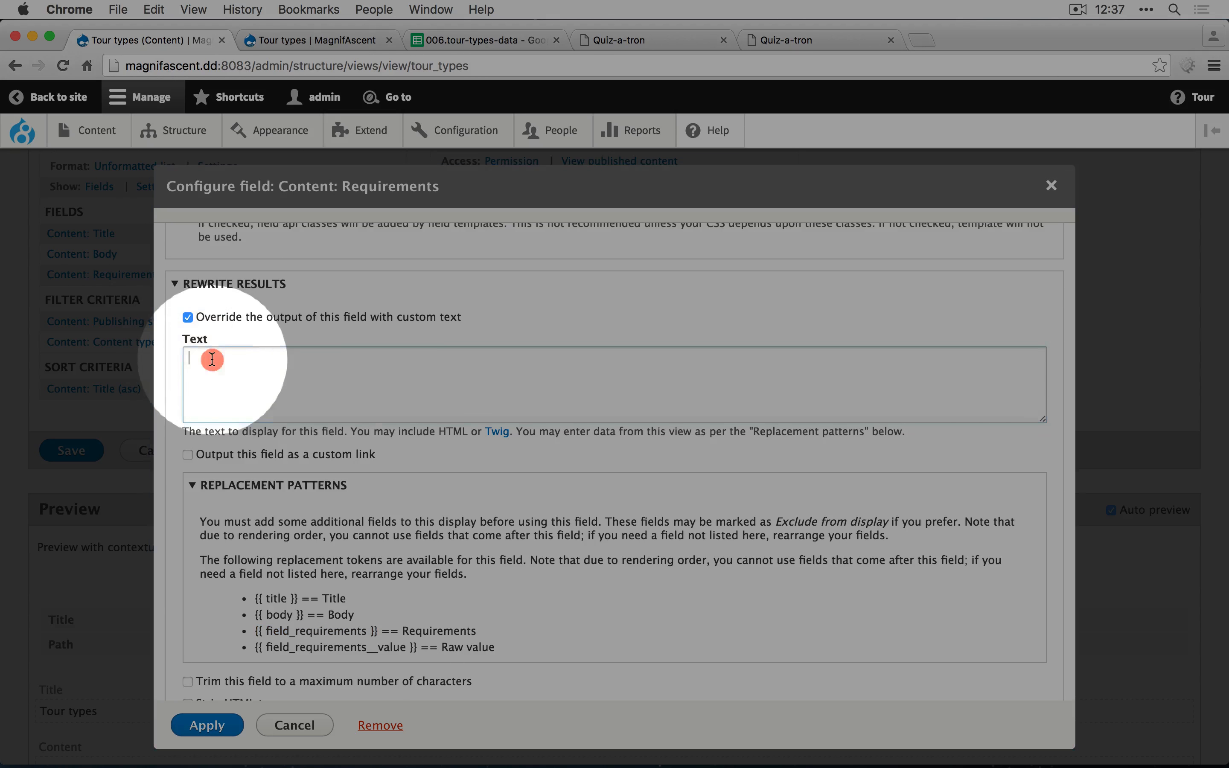
key("super+v")
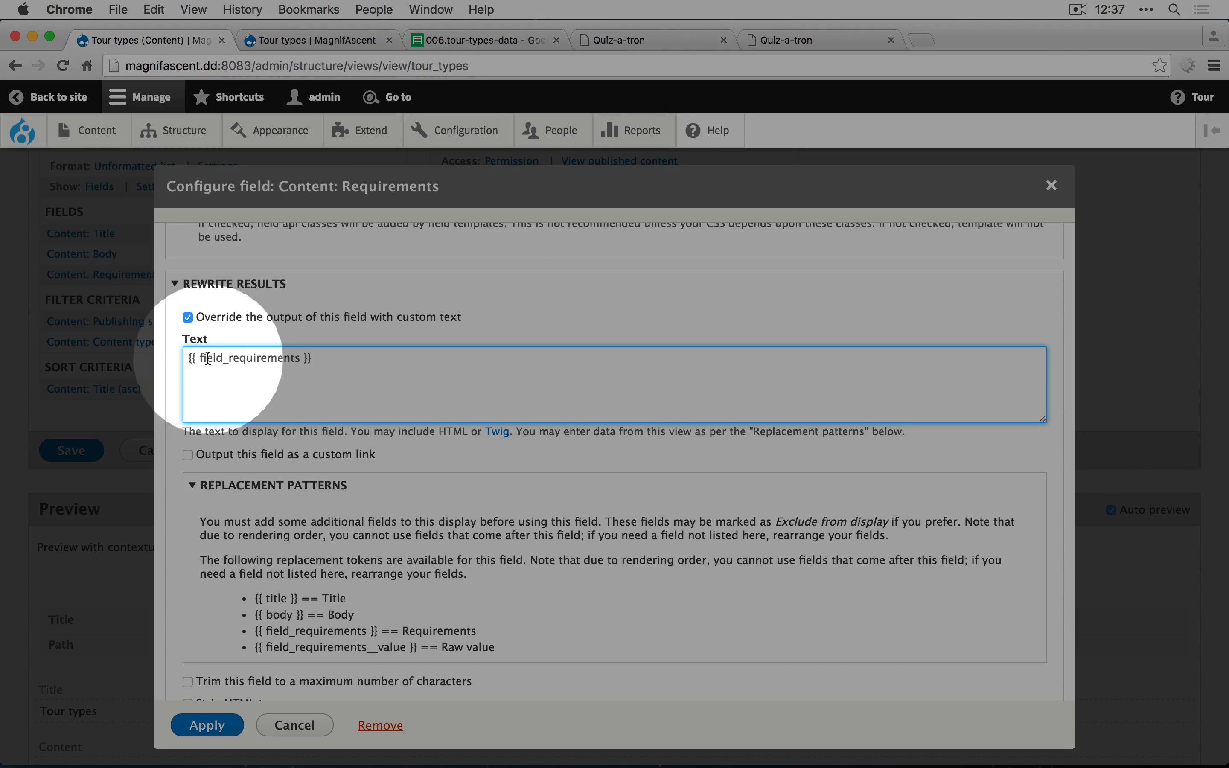
type("Requirements:")
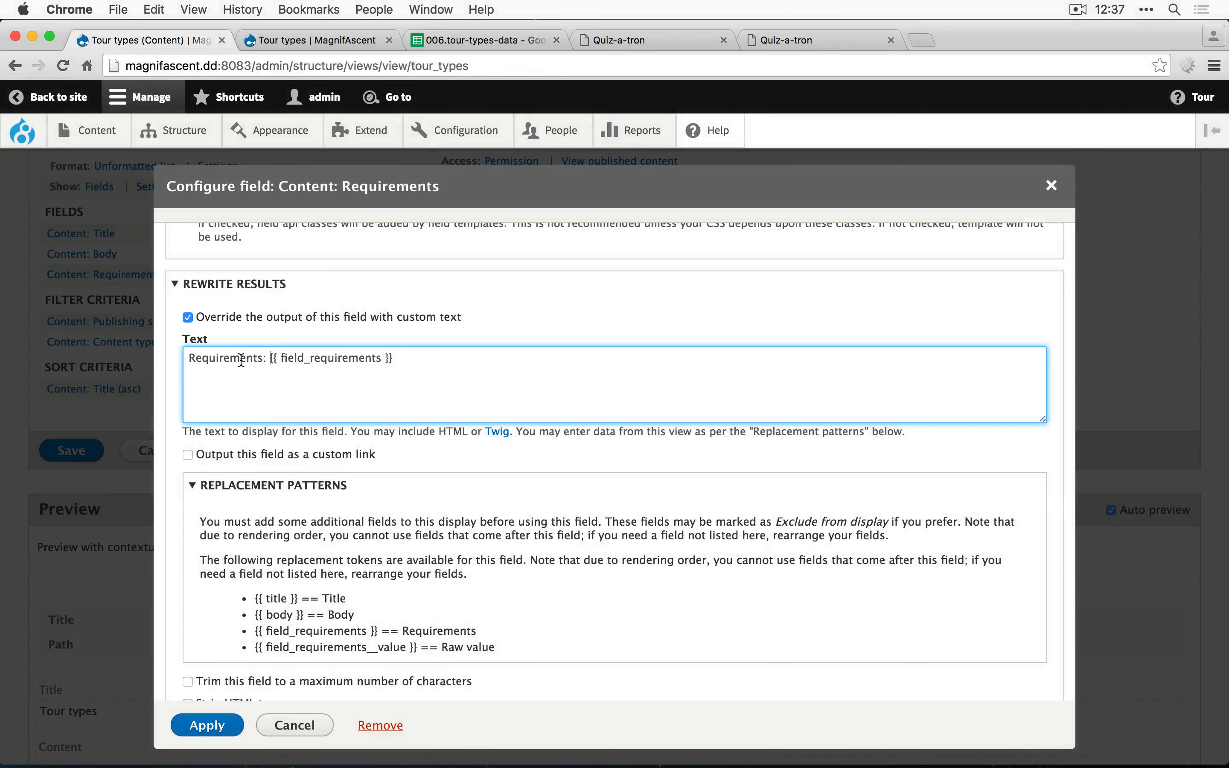
left_click(207, 725)
scroll(207, 721, "down", 3)
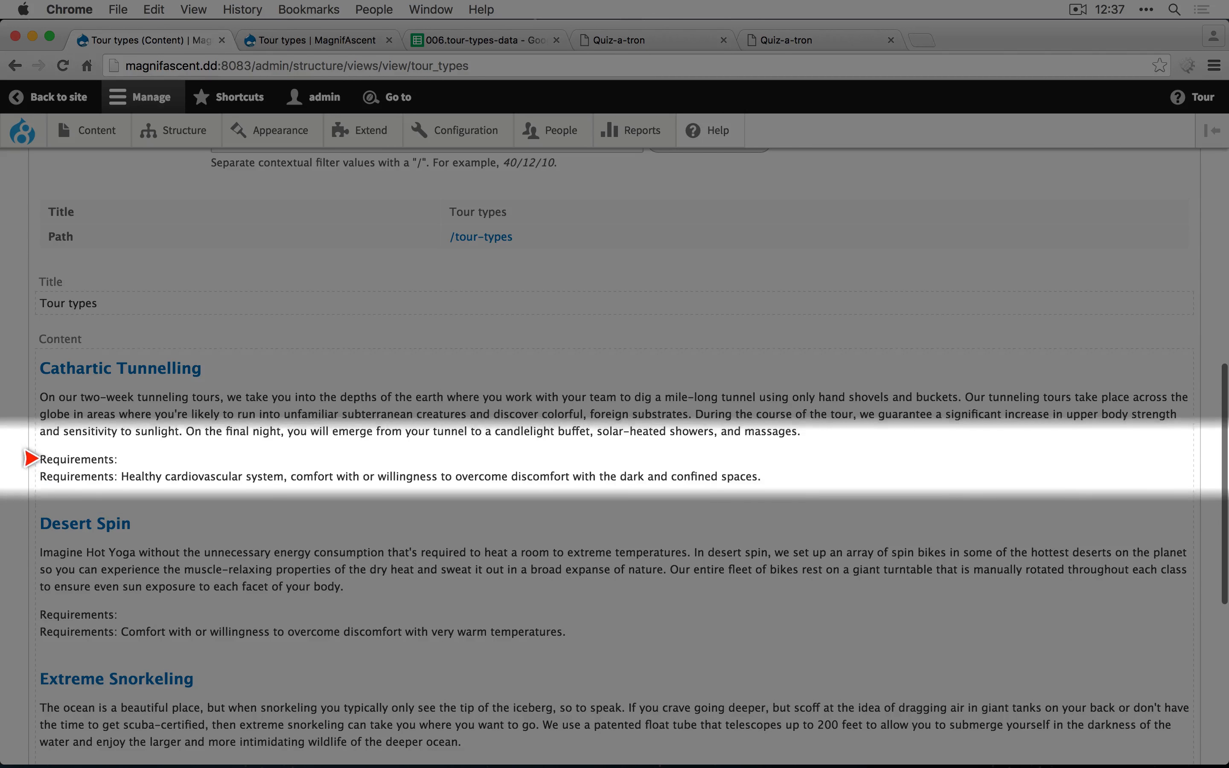
Turn off the label of the Requirements field in the view, apply the change, and check the preview
scroll(104, 447, "up", 1)
scroll(104, 447, "up", 10)
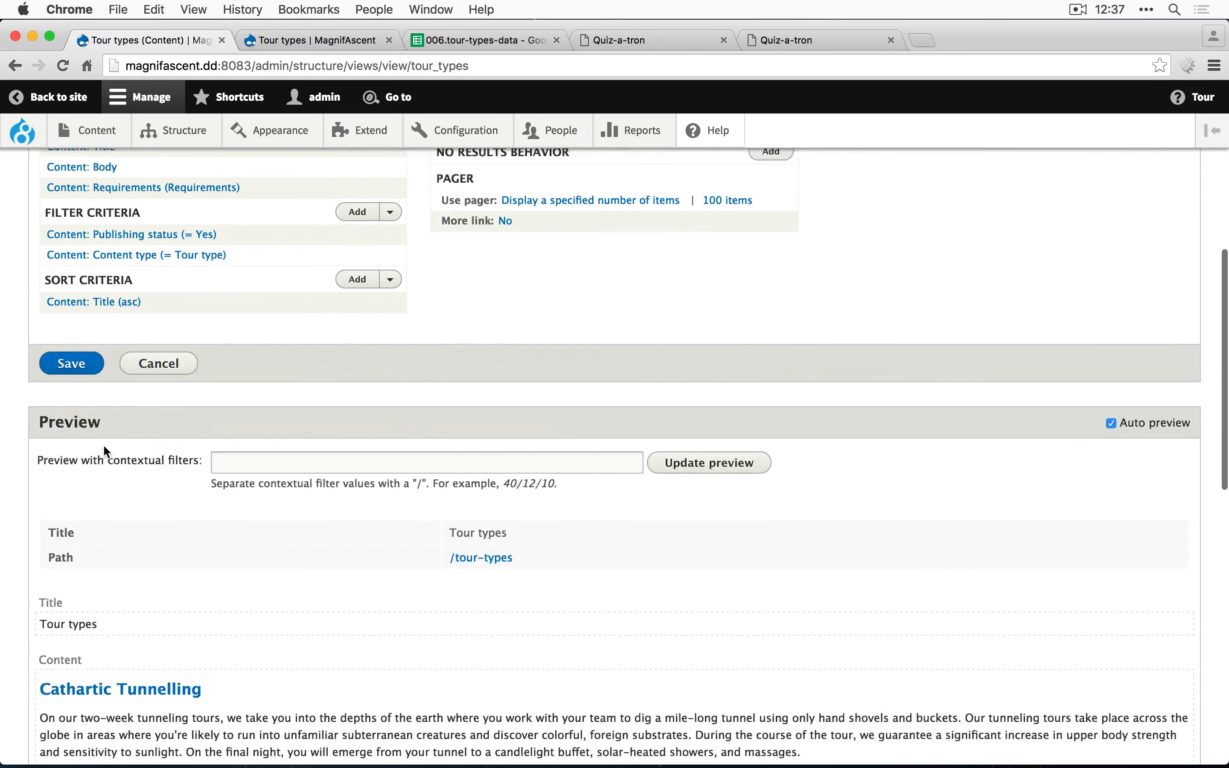
left_click(154, 365)
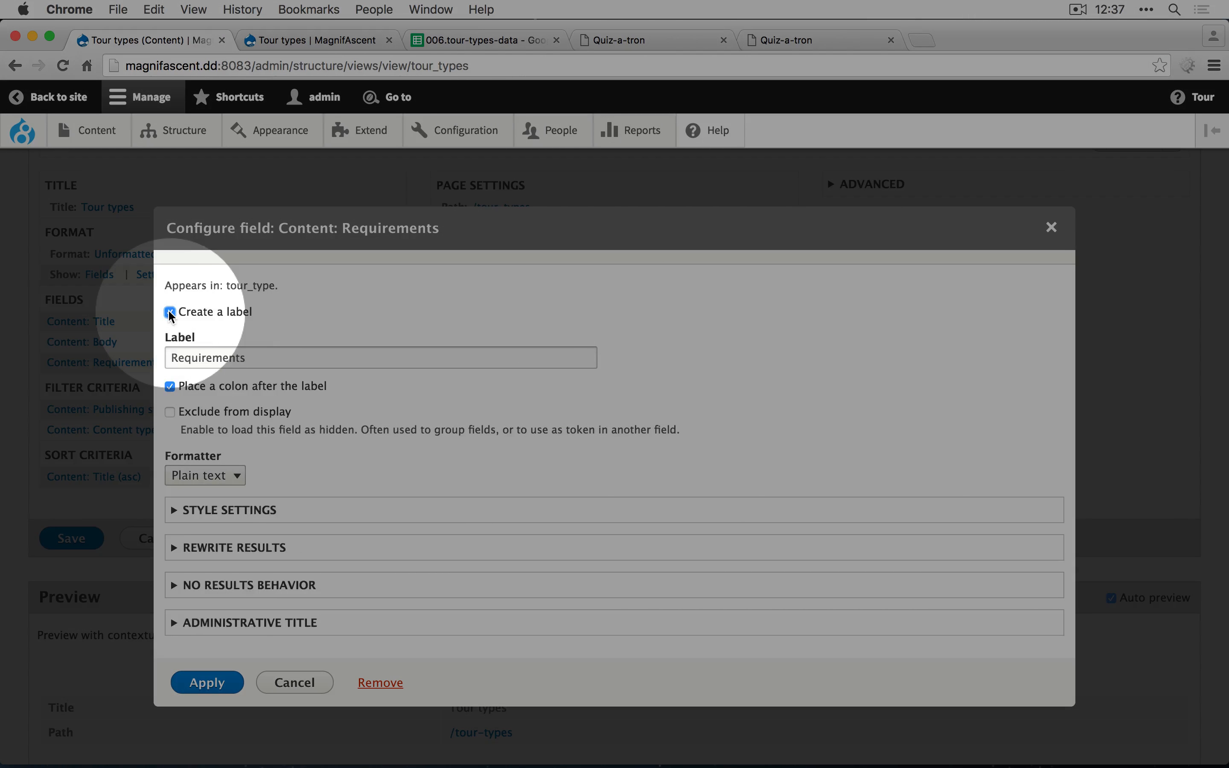
left_click(171, 312)
left_click(207, 683)
scroll(211, 691, "down", 12)
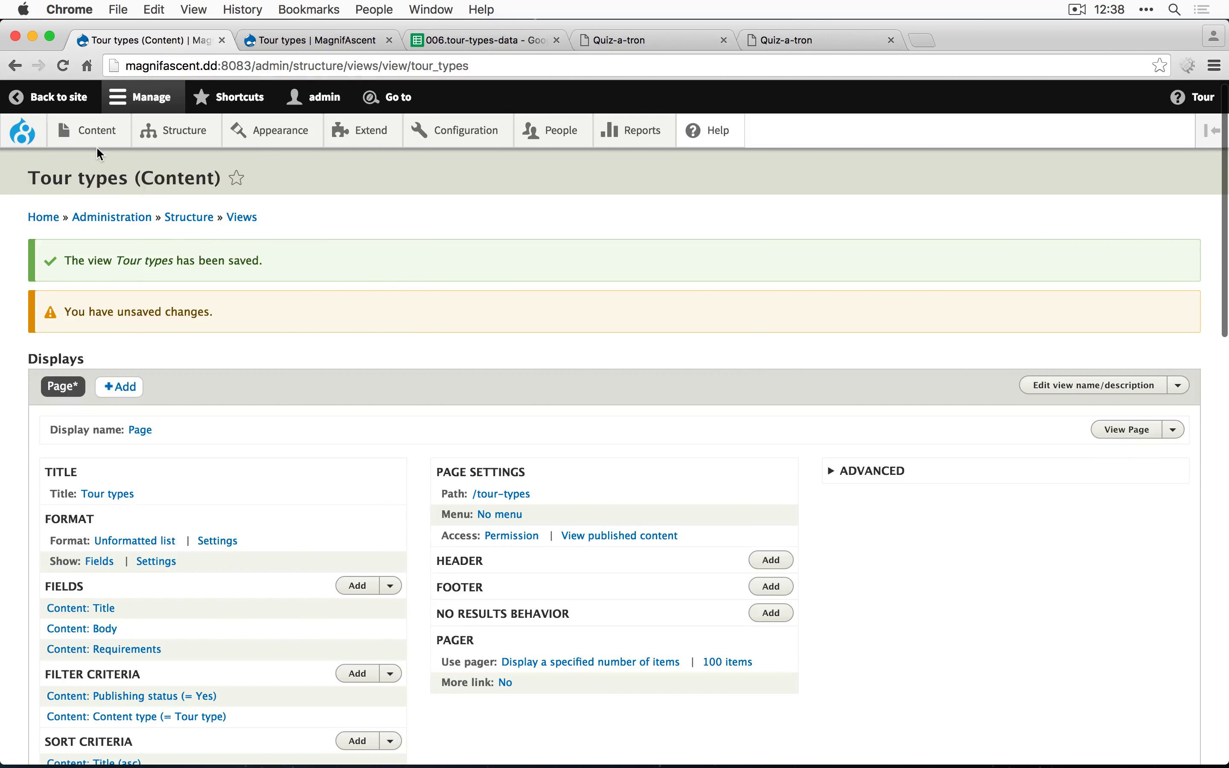
Create and save a new view named DELETE ME that shows Basic page content and includes a page
mouse_move(91, 140)
mouse_move(186, 132)
mouse_move(187, 405)
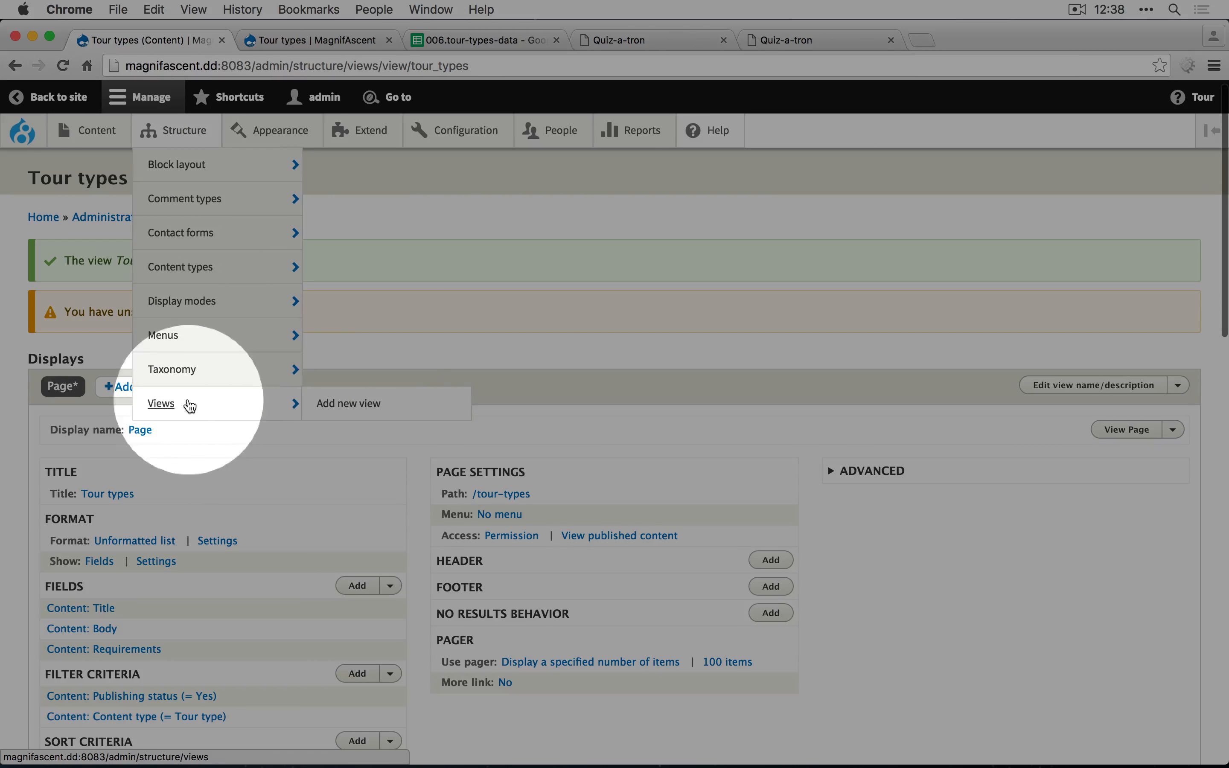
left_click(370, 407)
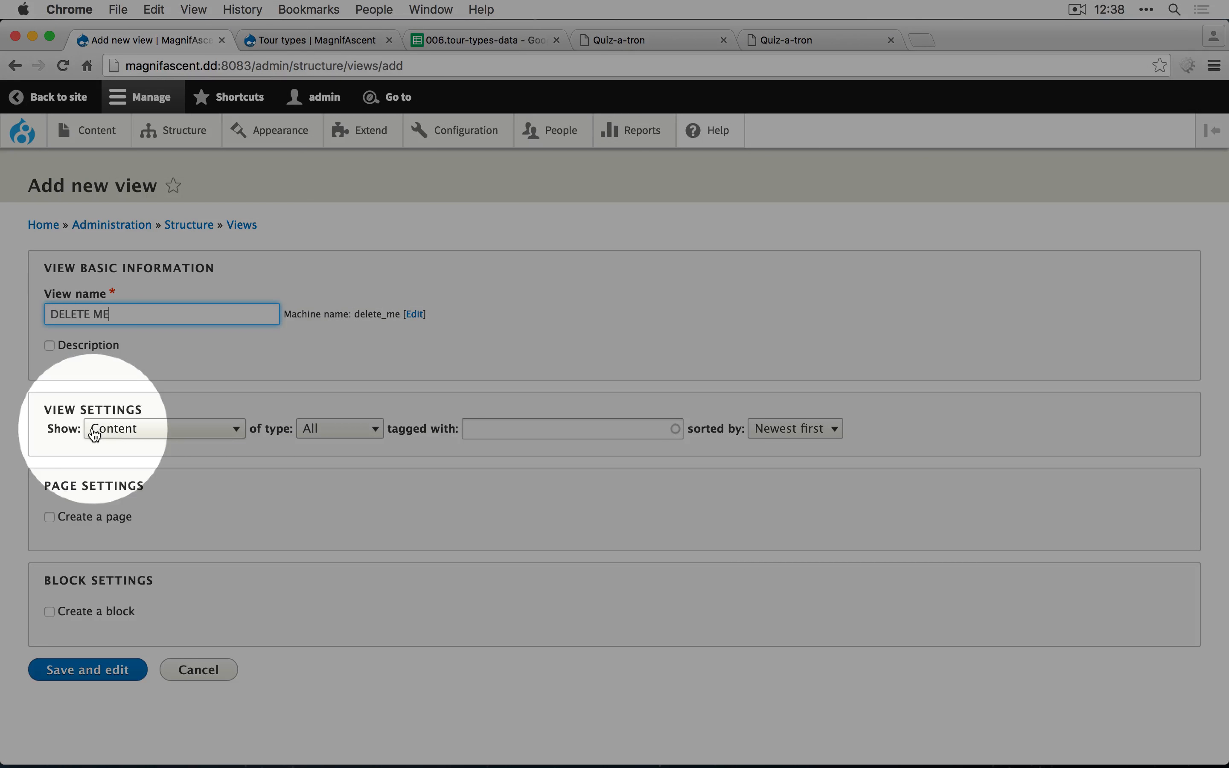
left_click(325, 427)
left_click(343, 481)
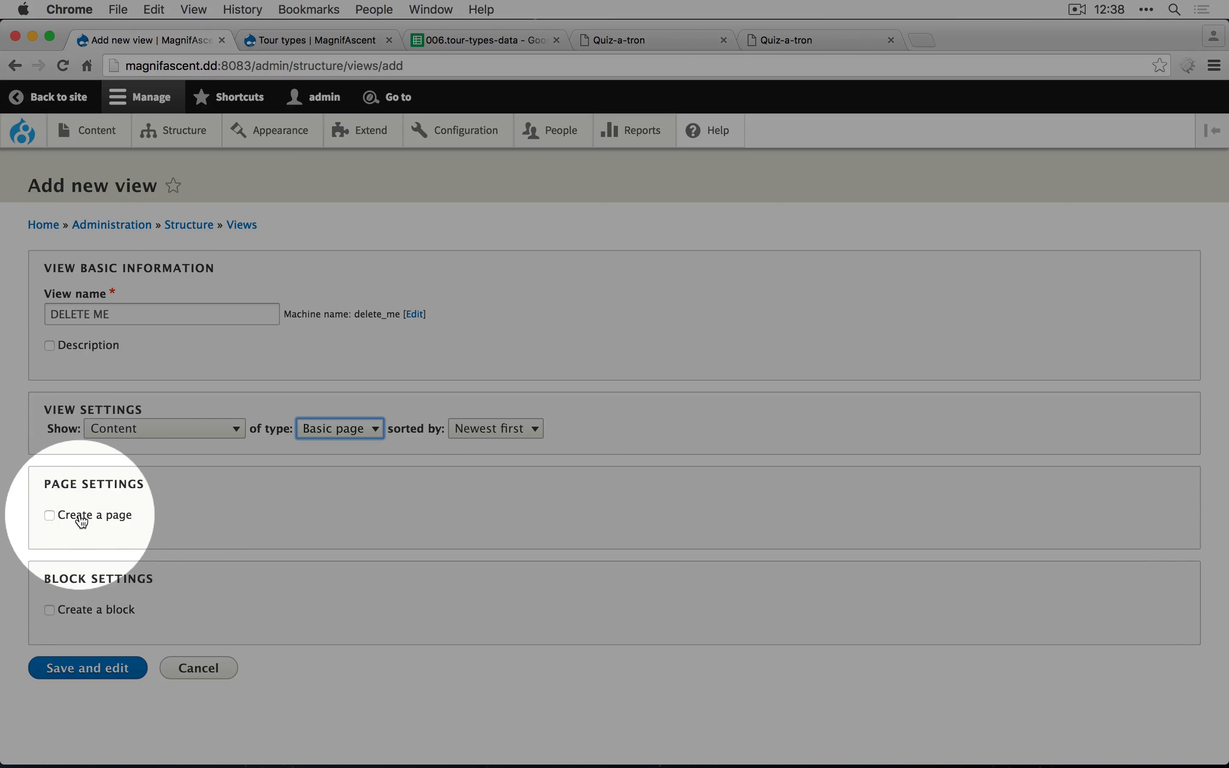
left_click(81, 517)
scroll(81, 521, "down", 7)
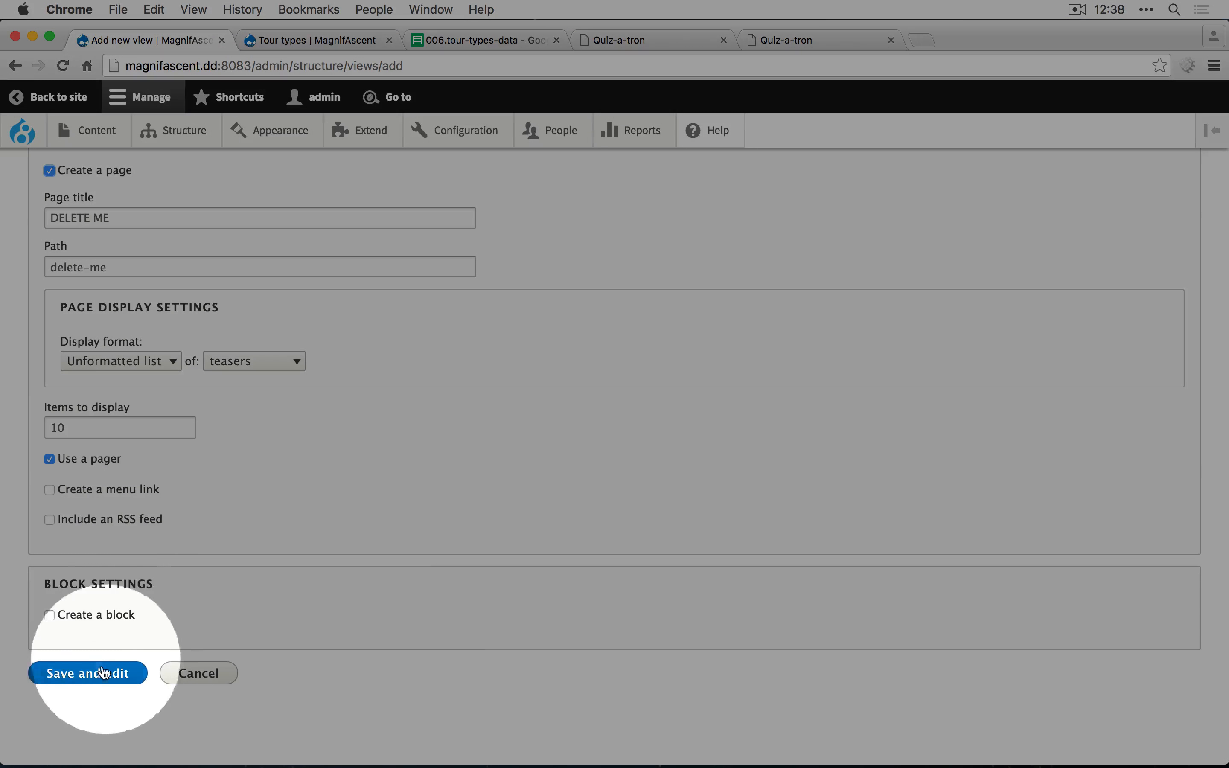
left_click(96, 675)
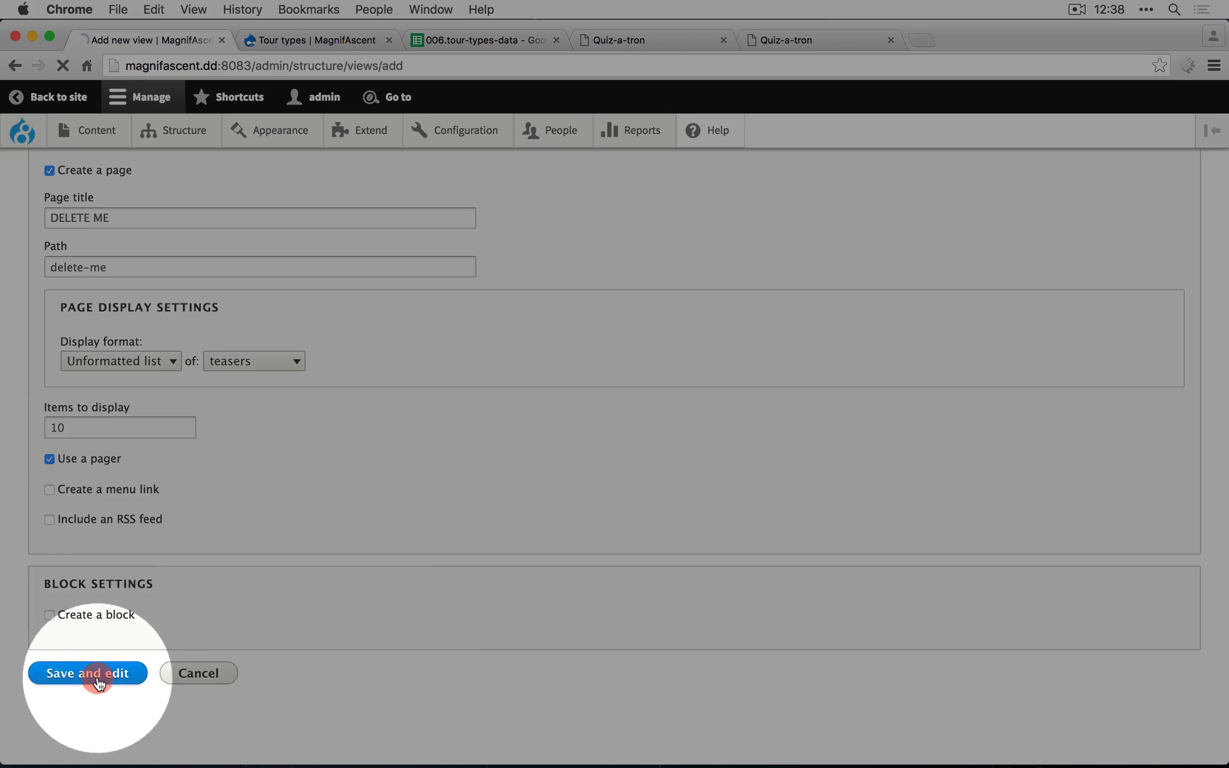
Delete the DELETE ME view after looking over its preview
scroll(260, 606, "down", 12)
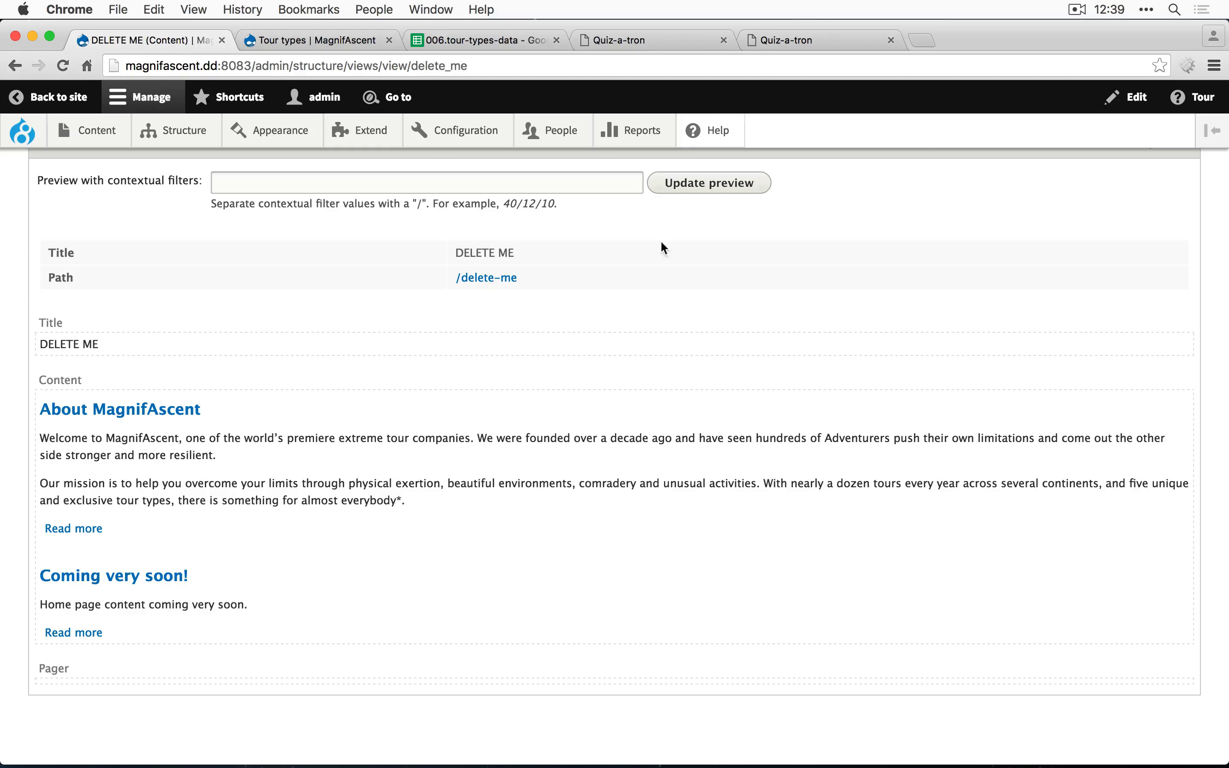
left_click(1182, 349)
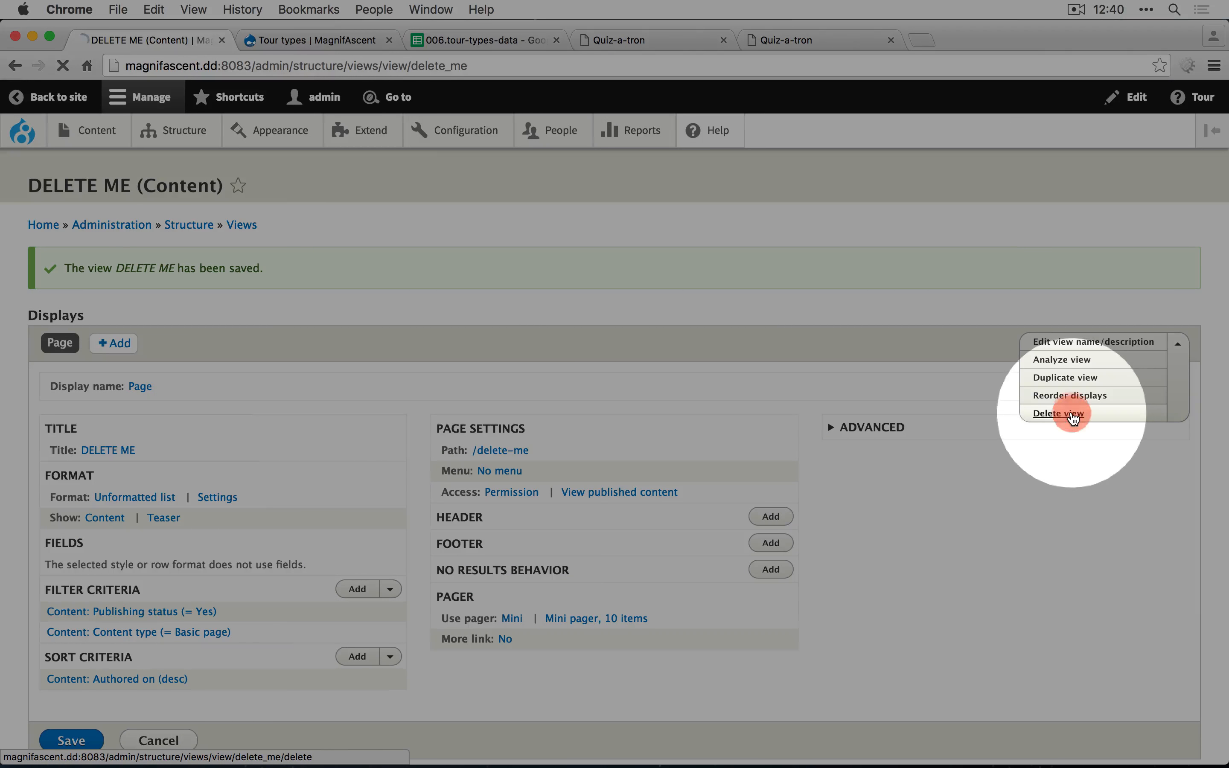
left_click(1074, 418)
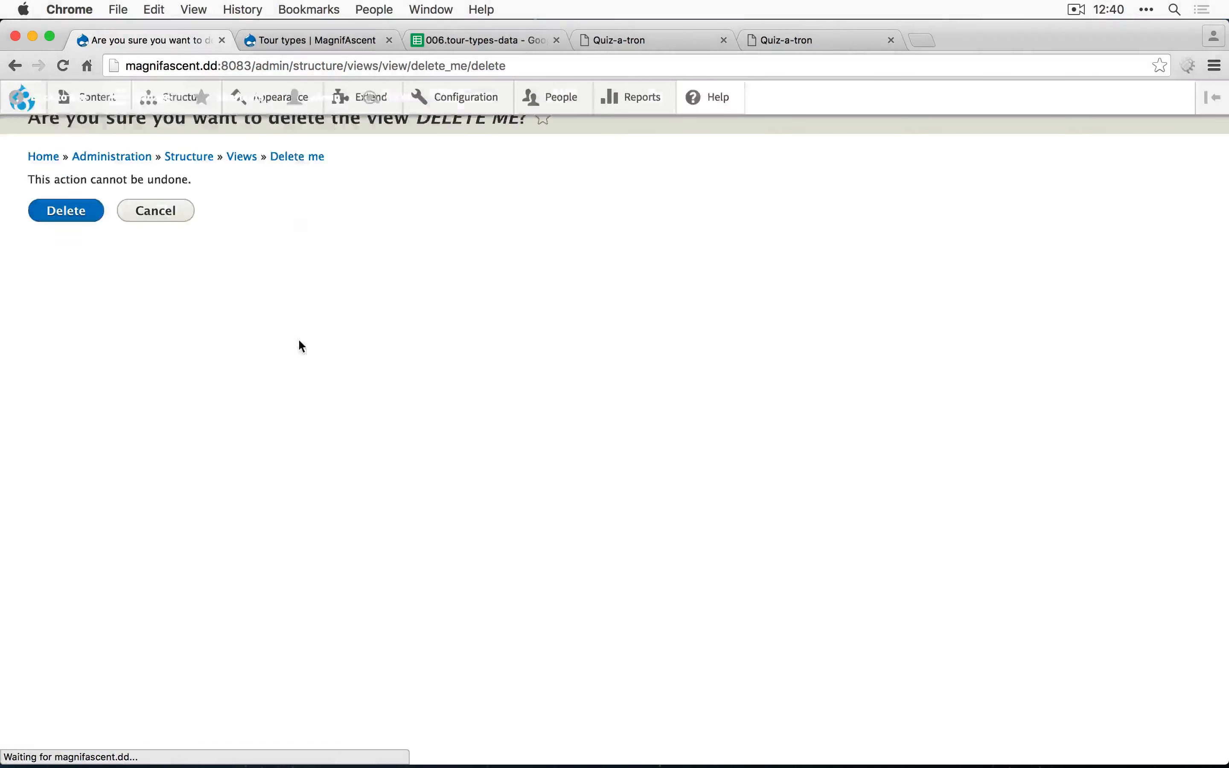
left_click(66, 280)
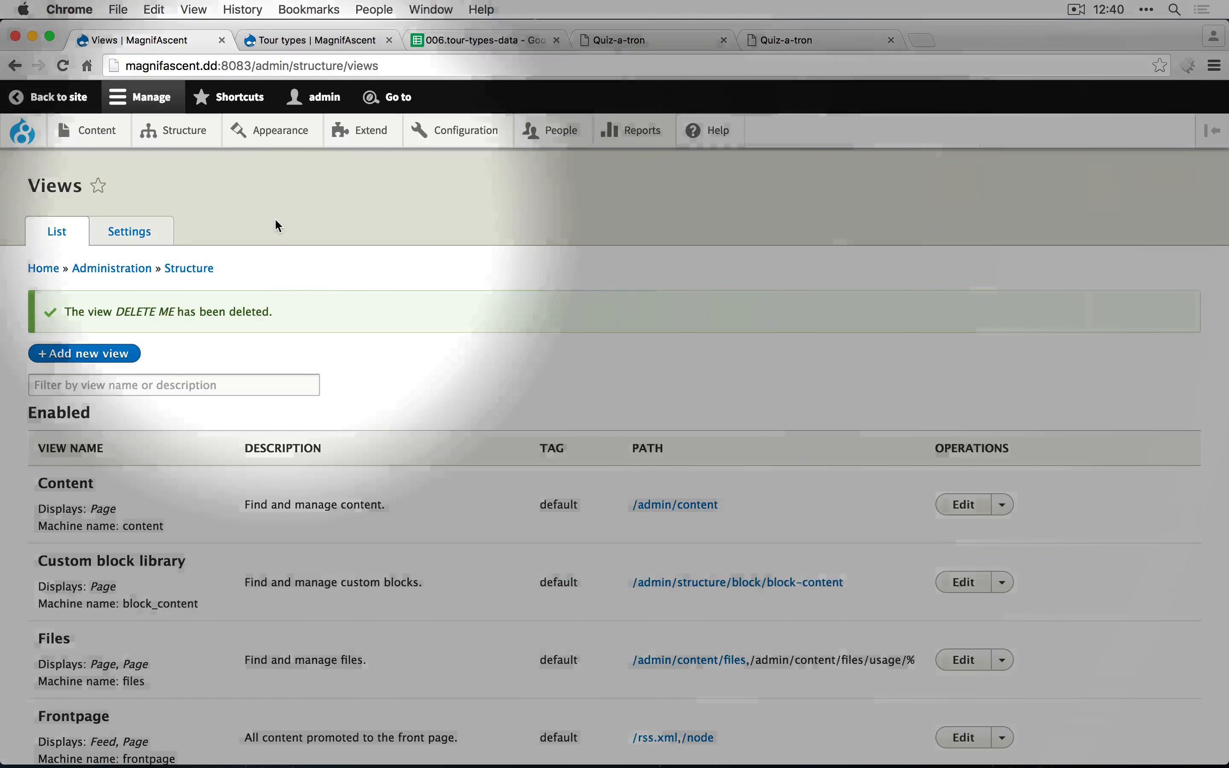
Add a new Text (plain) field labelled Creator to the Tour type content type
mouse_move(178, 133)
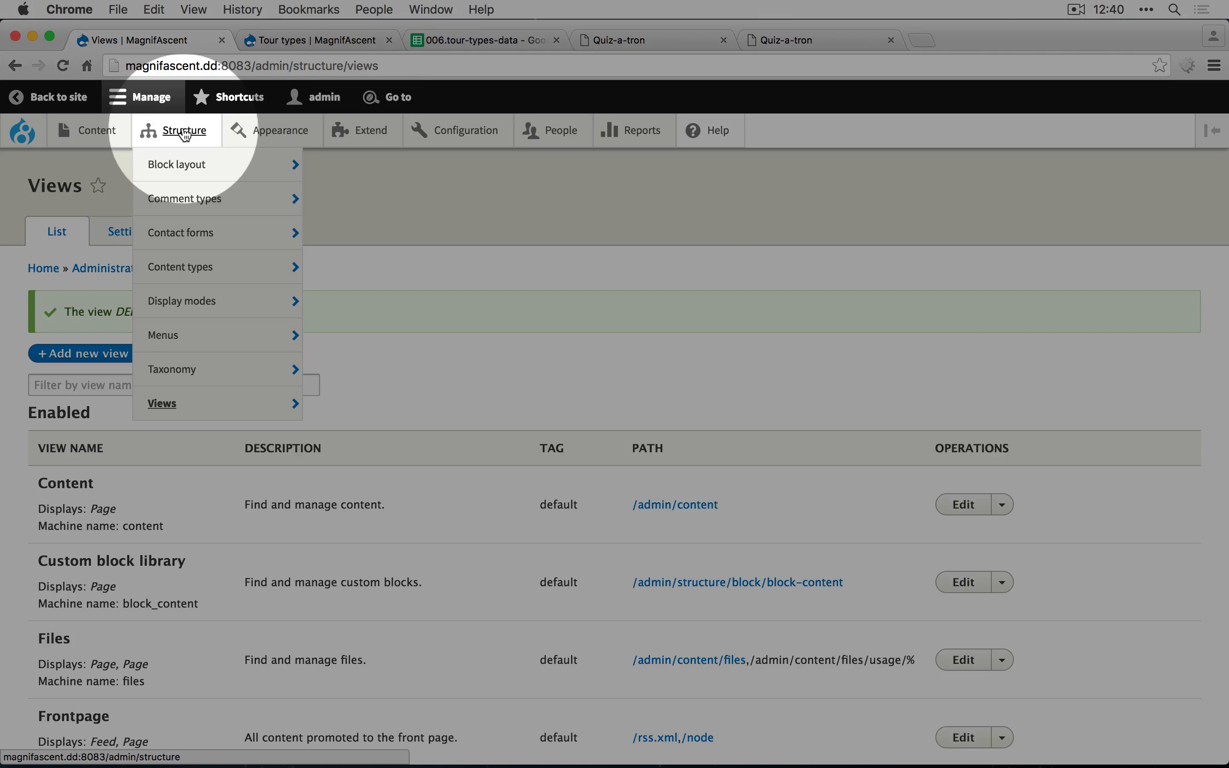
mouse_move(277, 267)
mouse_move(374, 376)
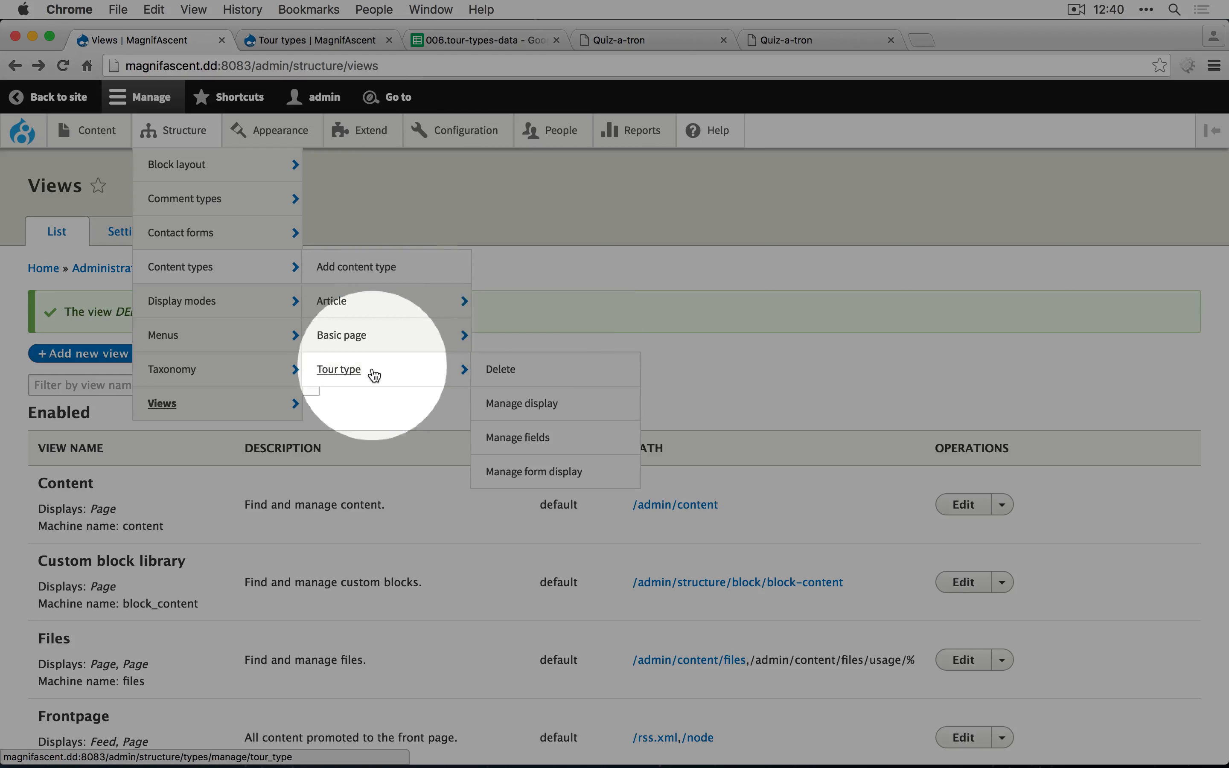
left_click(524, 438)
left_click(95, 305)
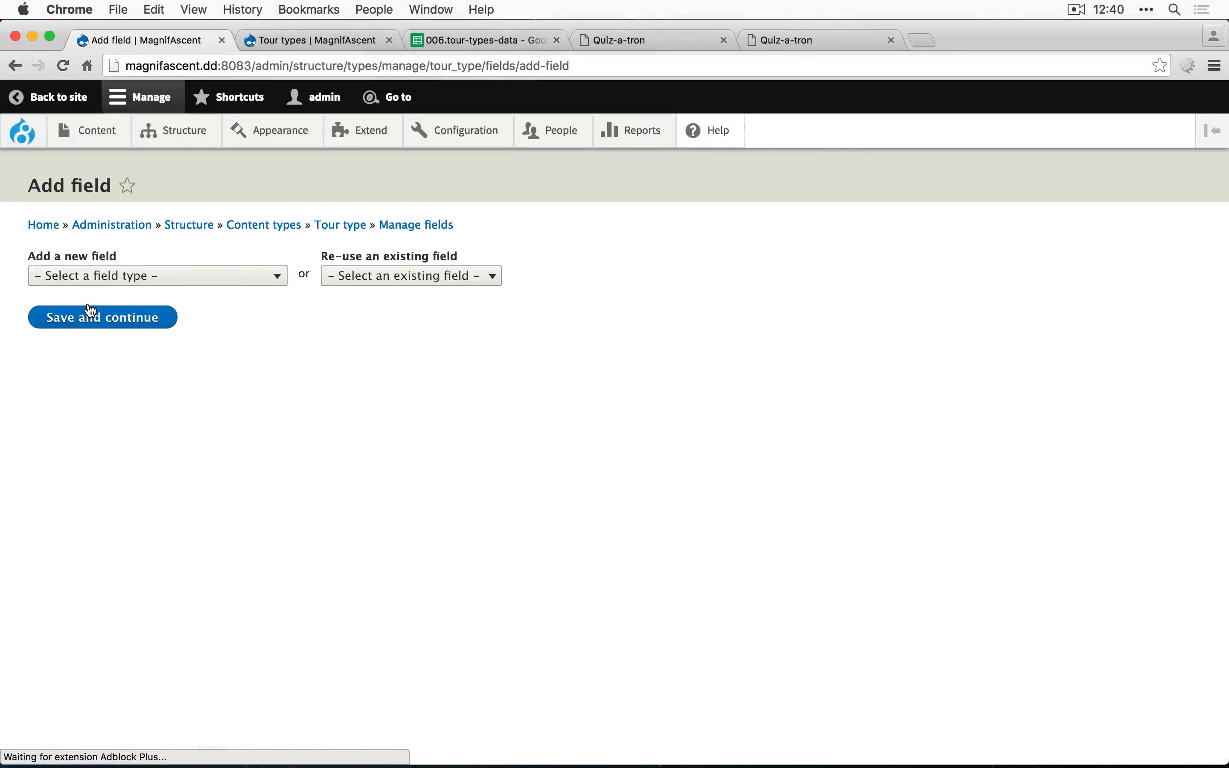
left_click(91, 275)
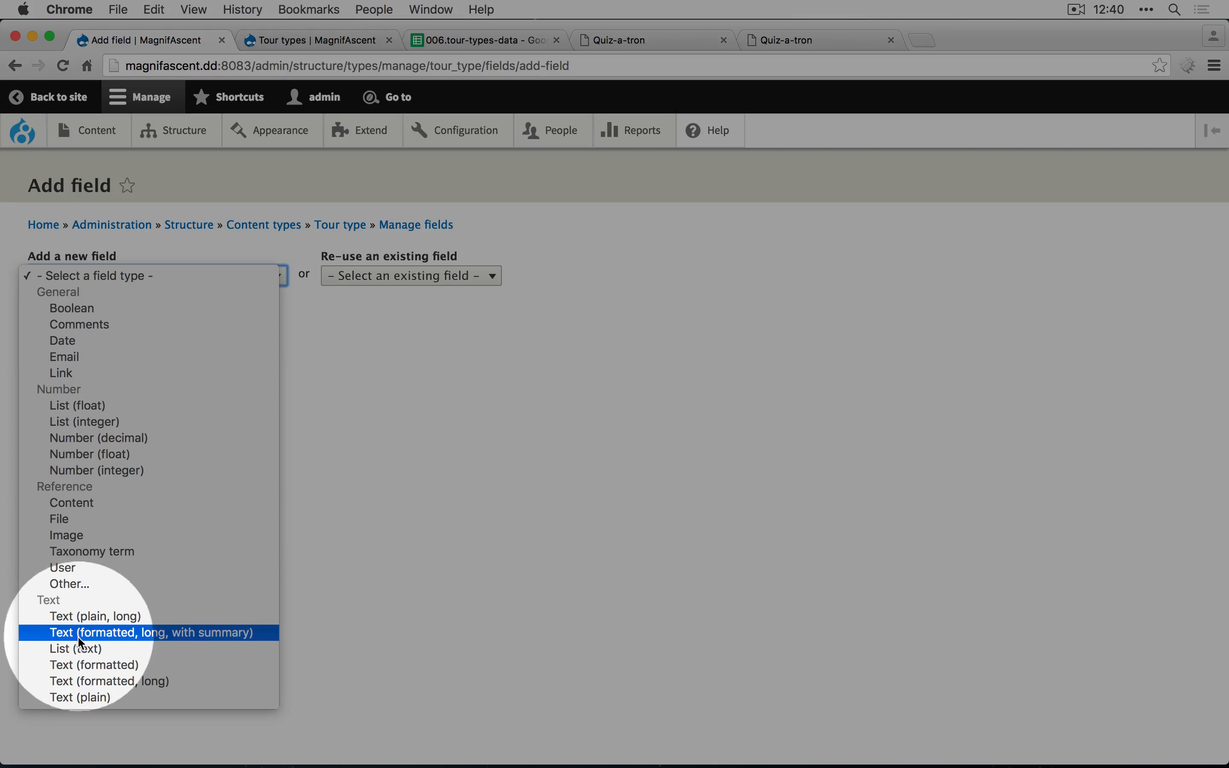
left_click(83, 699)
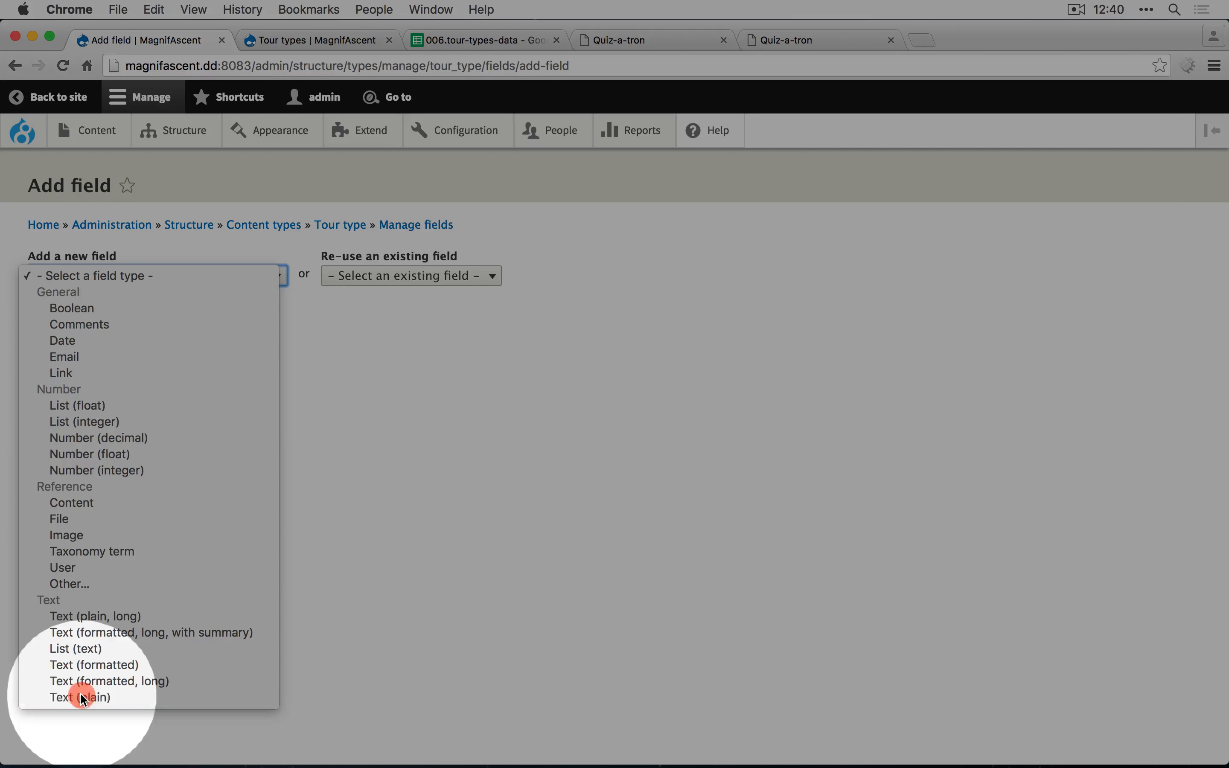
type("Cre")
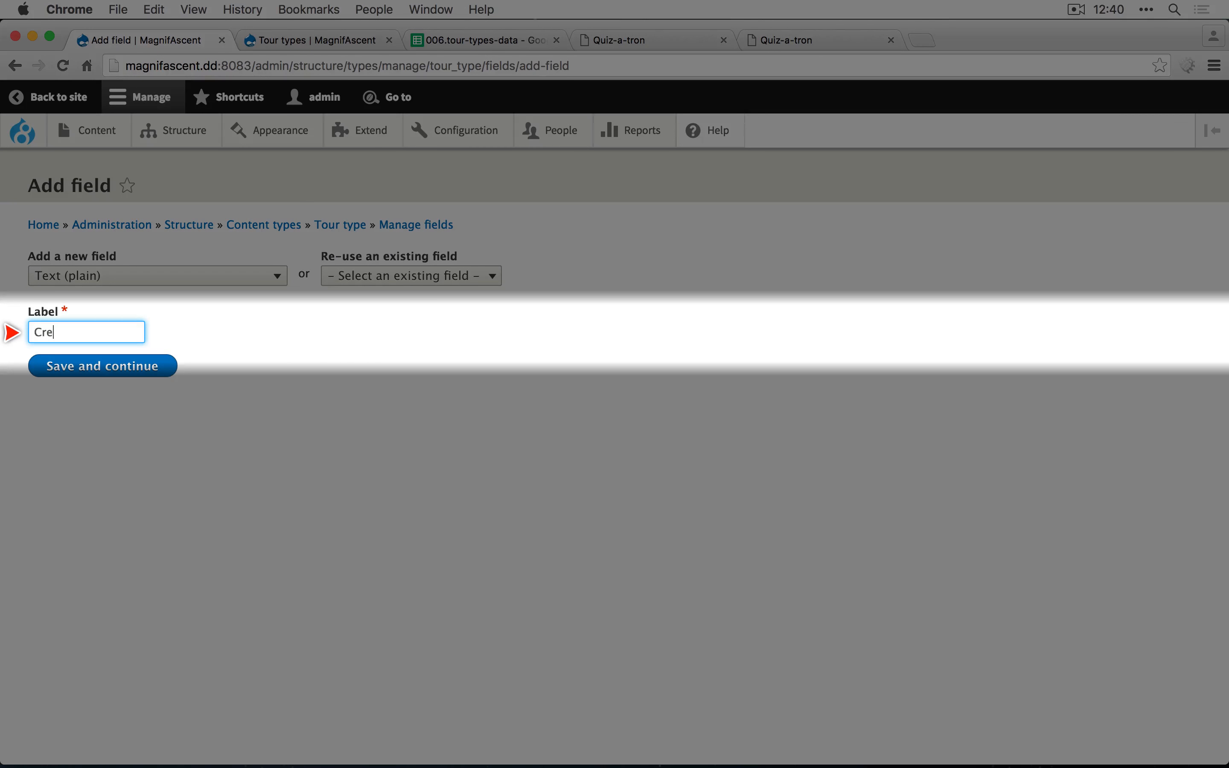
type("ator")
left_click(94, 365)
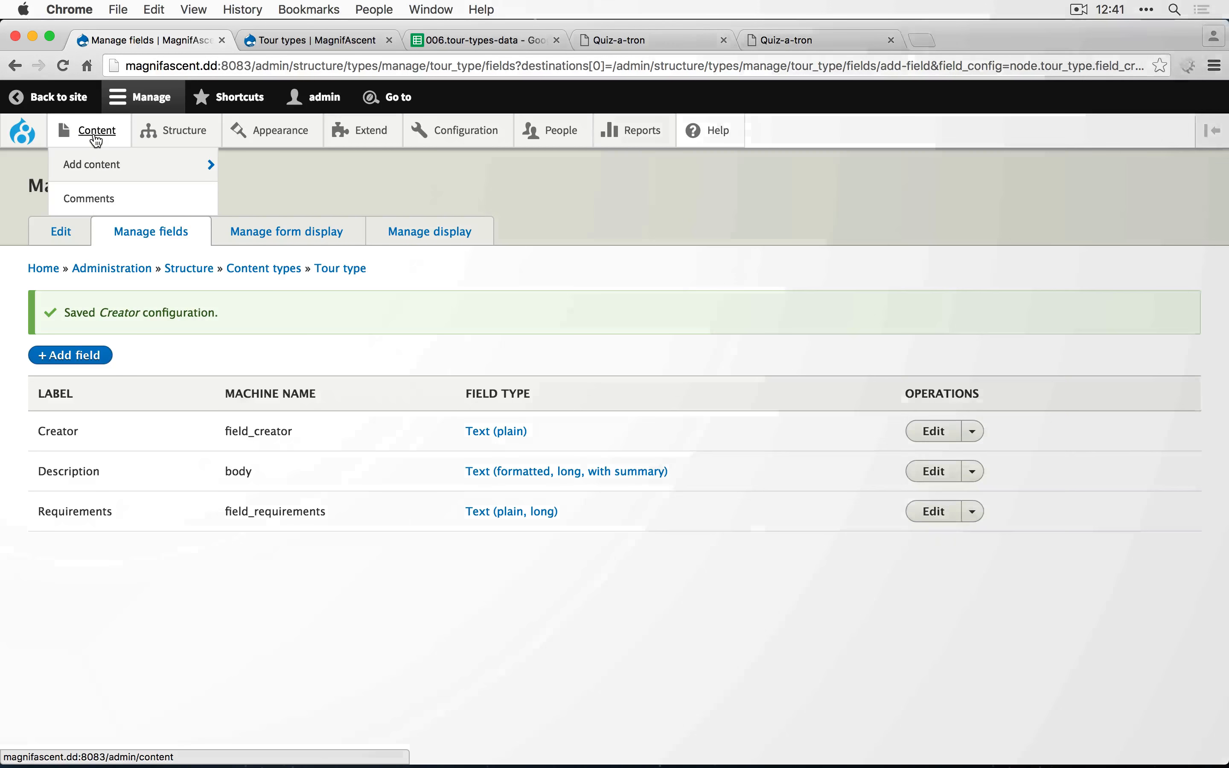
From the content list, open the edit forms of all five Tour type items, each in its own browser tab
left_click(97, 138)
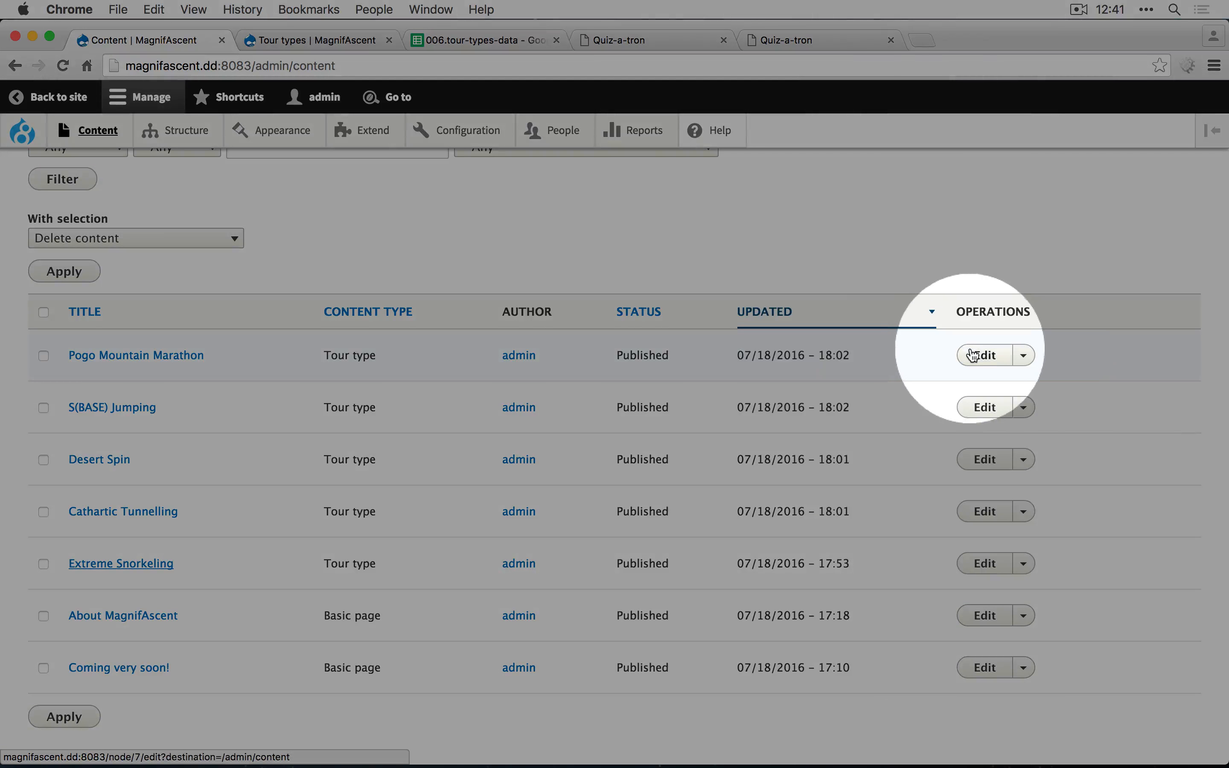
left_click(983, 358, "super")
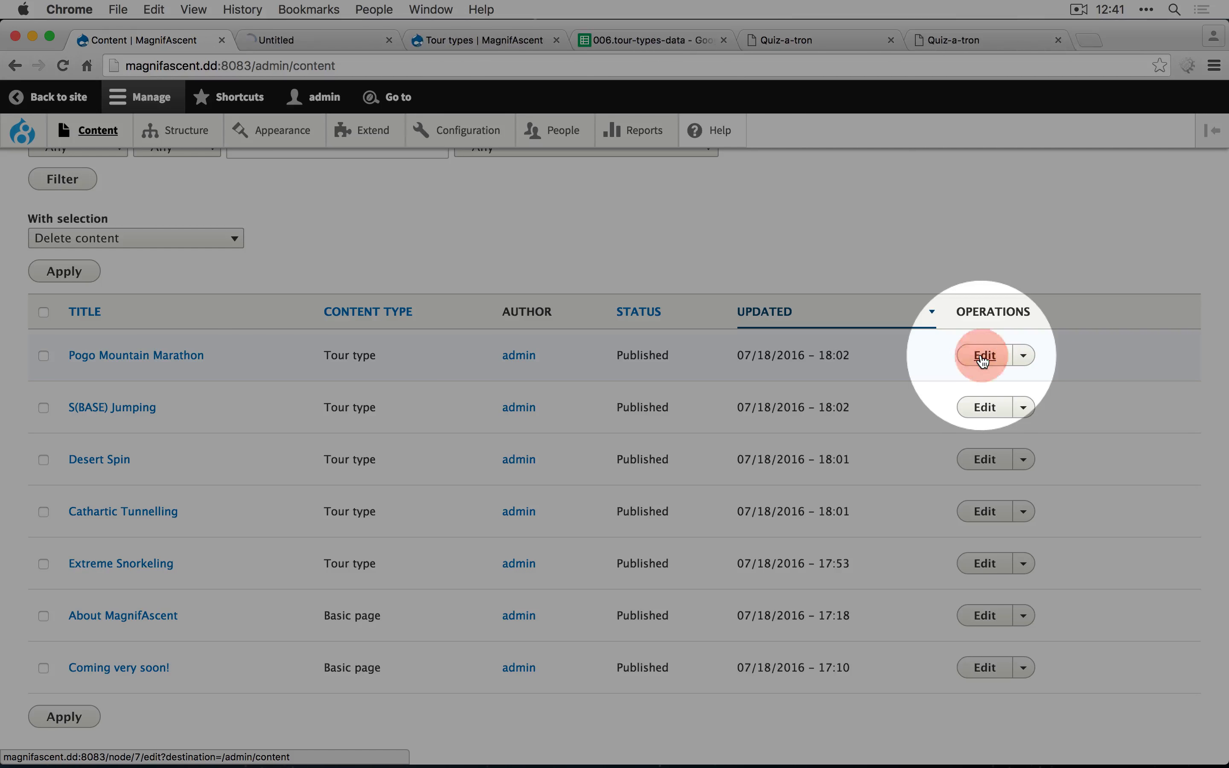
left_click(984, 408, "super")
left_click(985, 460, "super")
left_click(984, 512, "super")
left_click(985, 564, "super")
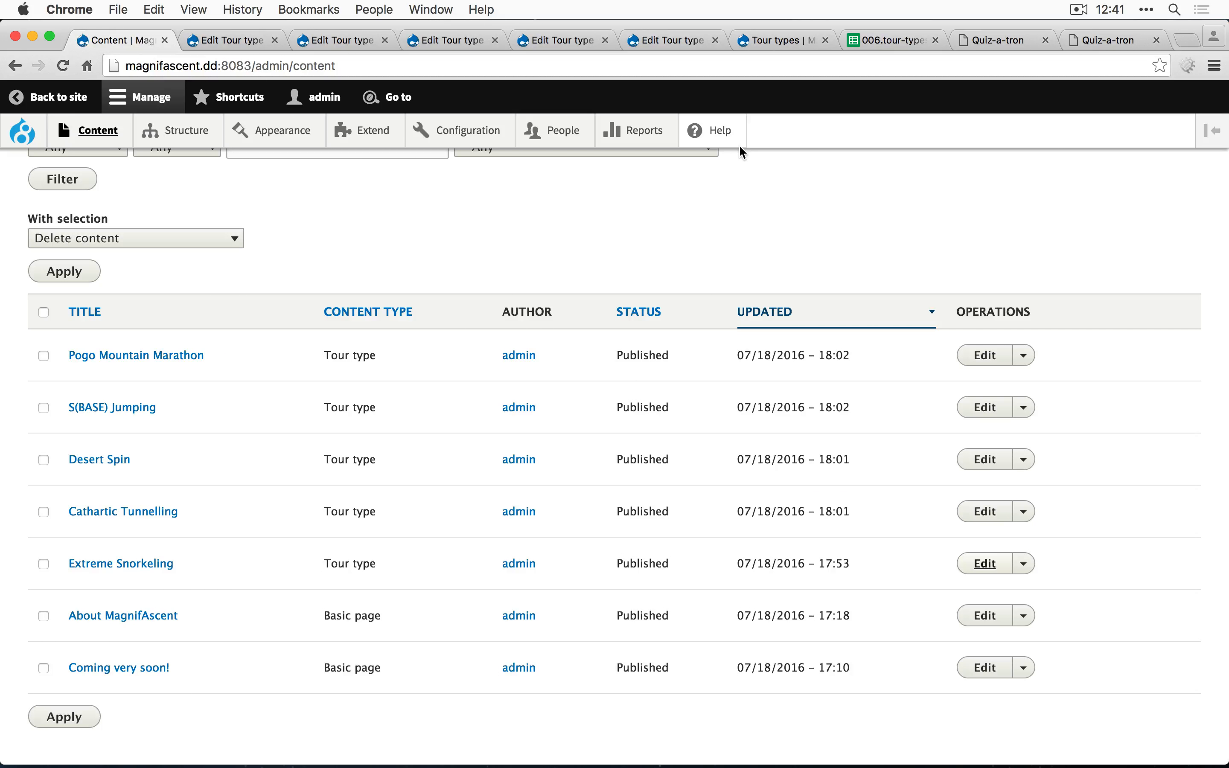
Switch to the 006.tour-types-data spreadsheet and copy the creator's name for Extreme Snorkeling from cell D2
left_click(679, 41)
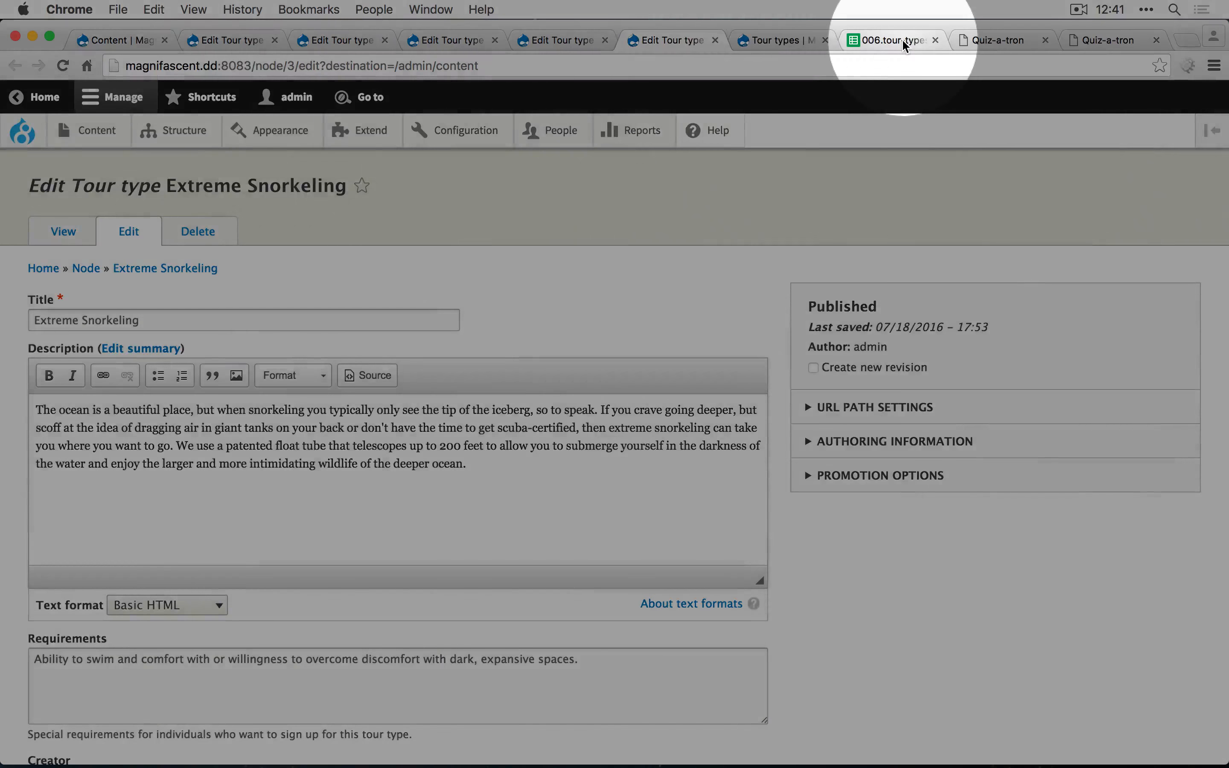
left_click(907, 45)
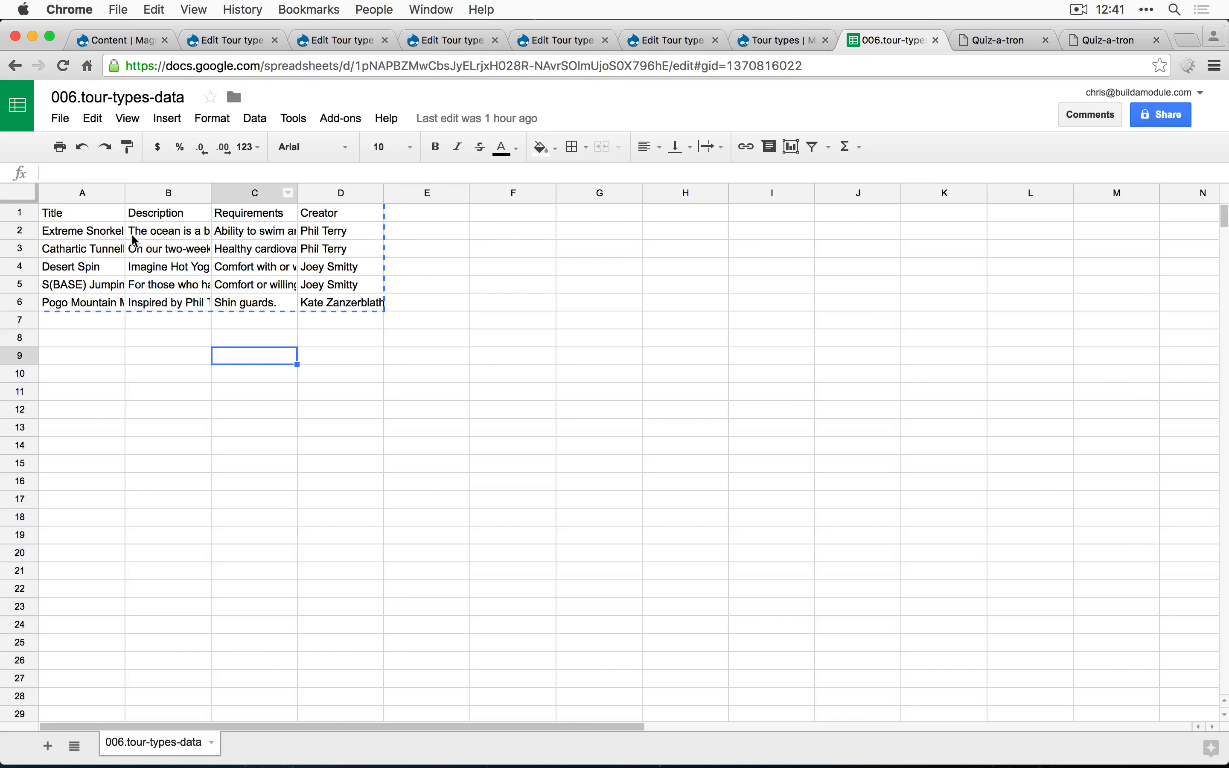
double_click(331, 230)
key("super+a")
key("super+c")
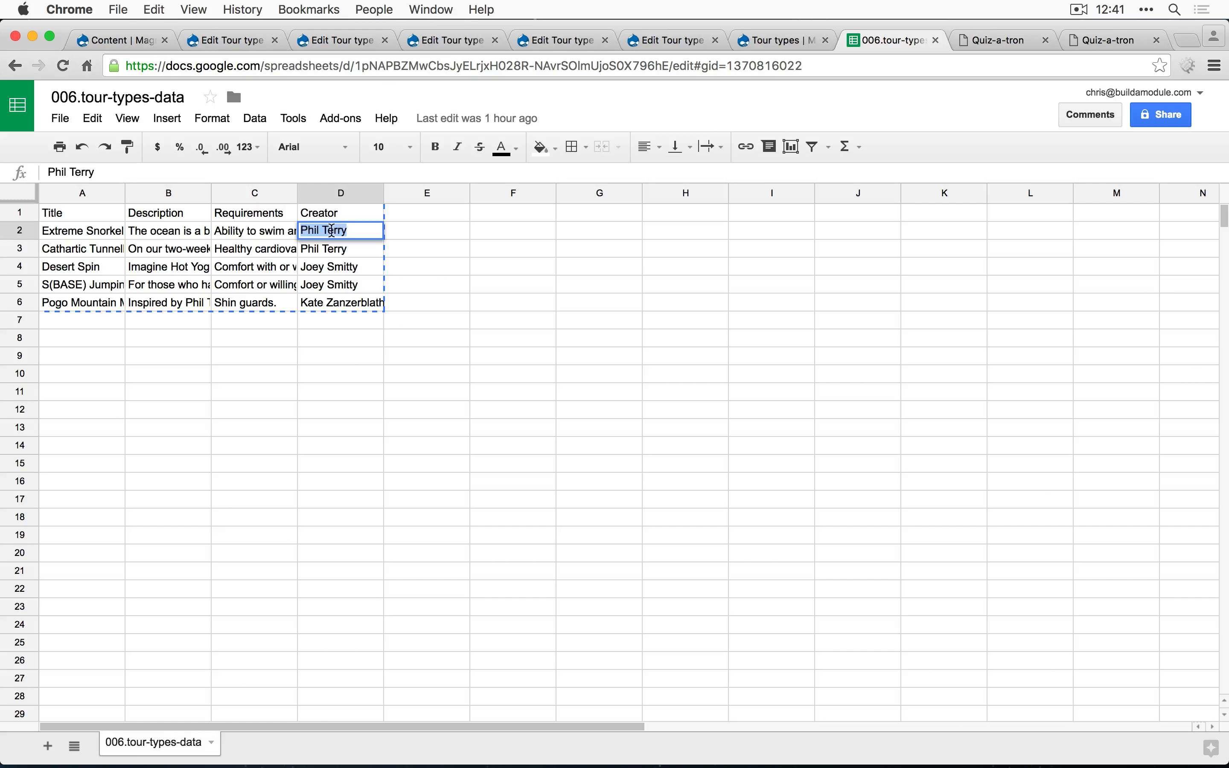
Paste the copied name into Extreme Snorkeling's Creator field, save the item as published, and close its tab
key("alt+super+Left")
key("alt+super+Left")
scroll(182, 417, "down", 4)
left_click(57, 625)
key("super+v")
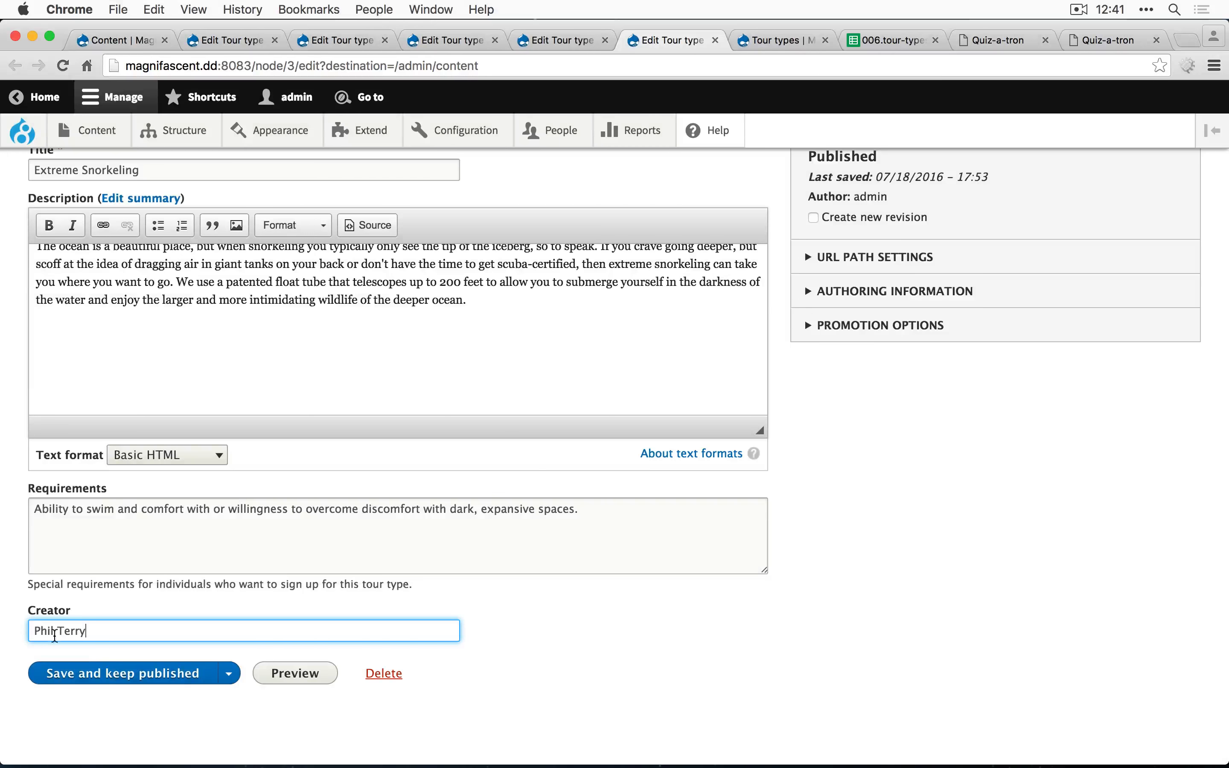
left_click(110, 676)
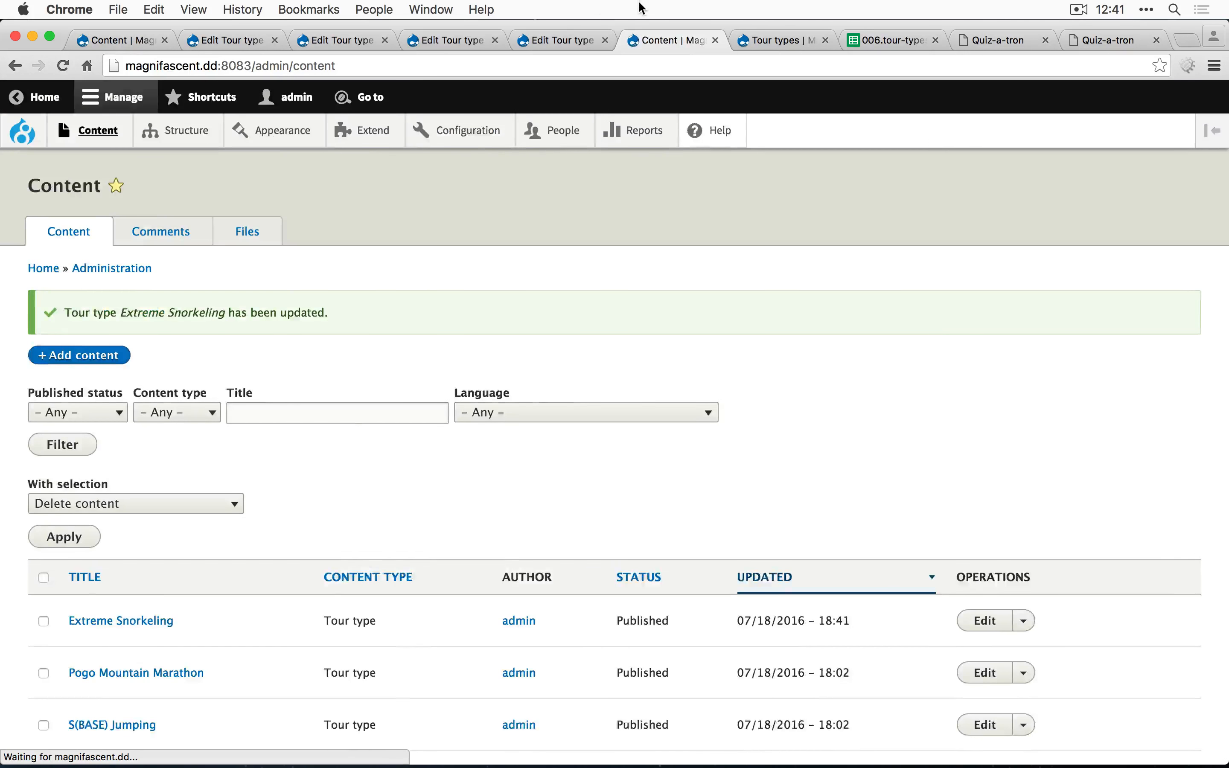
left_click(715, 40)
Fill in Desert Spin's Creator field with the creator's name from the spreadsheet and save the item as published
left_click(871, 36)
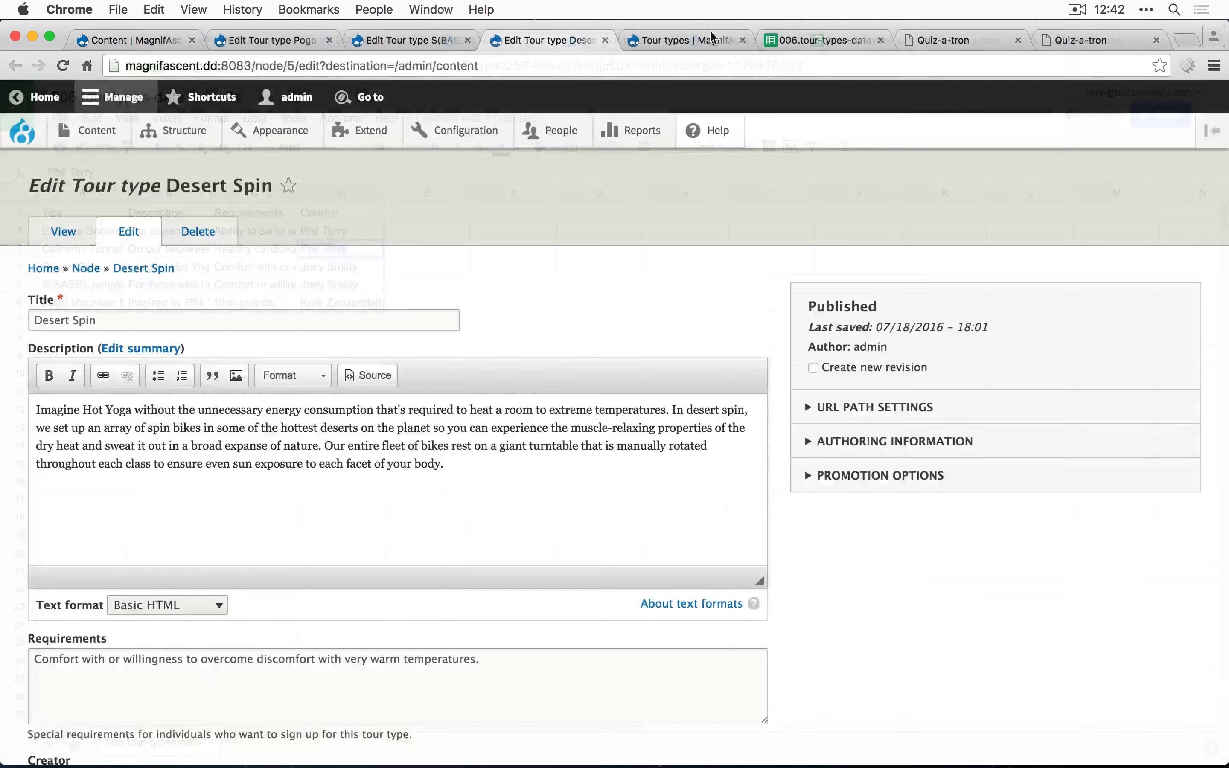
left_click(797, 38)
key("alt+super+Left")
key("alt+super+Left")
scroll(152, 457, "down", 4)
left_click(117, 629)
type("Joey Smitty")
left_click(114, 673)
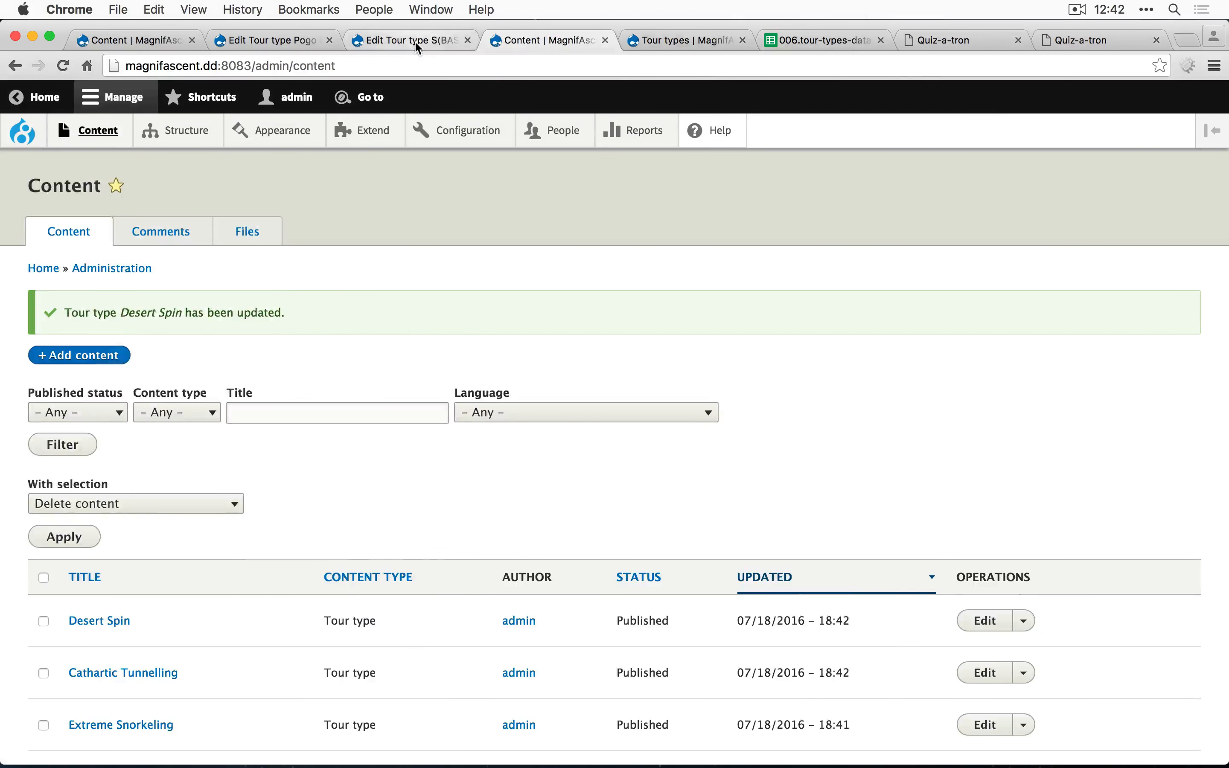
Fill in the Creator fields of S(BASE) Jumping and Pogo Mountain Marathon from the spreadsheet, save both items as published, and close their tabs
left_click(605, 40)
scroll(406, 457, "down", 5)
left_click(772, 40)
left_click(376, 280)
key("super+c")
left_click(320, 39)
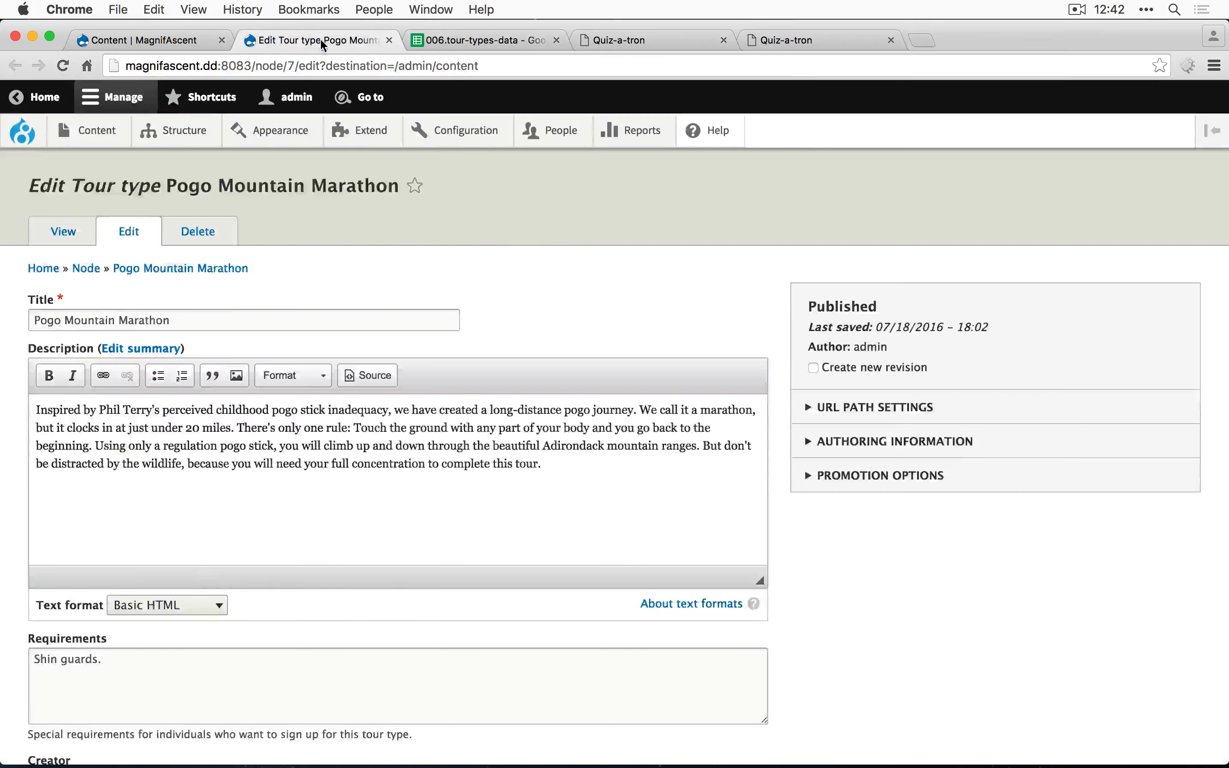
left_click(143, 437)
key("super+v")
left_click(143, 484)
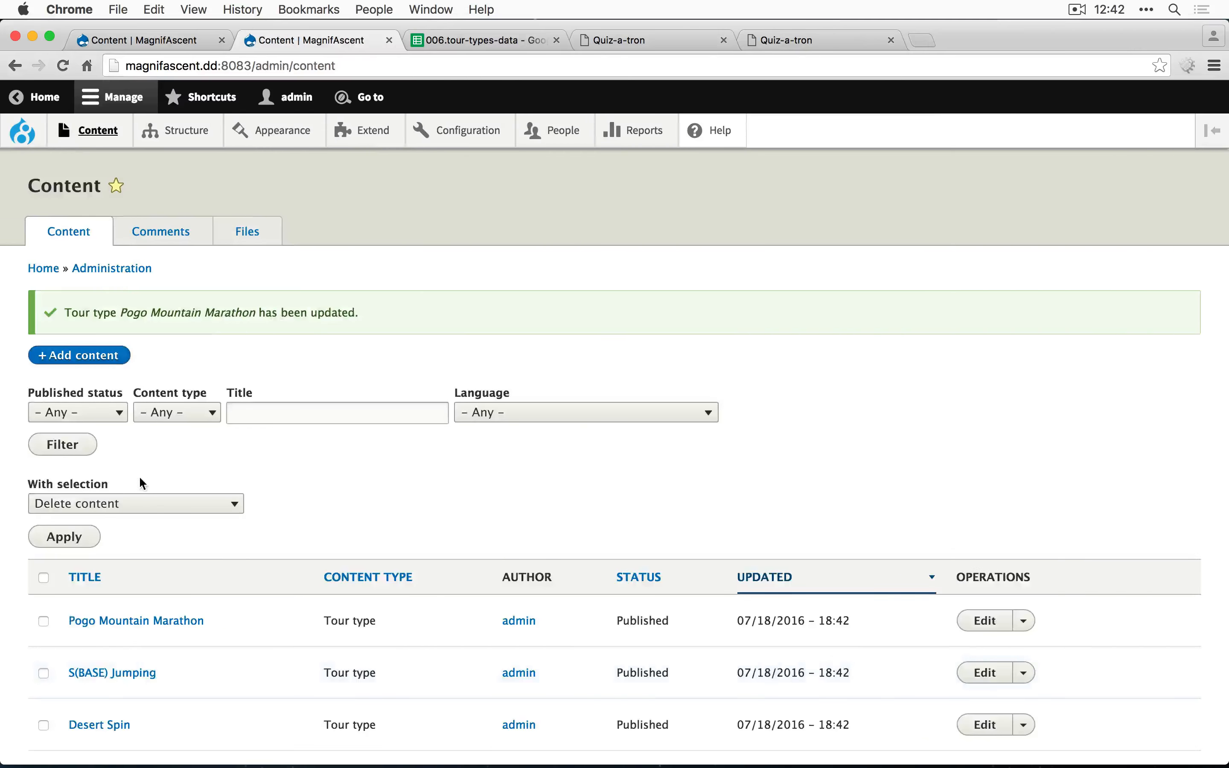
key("super+w")
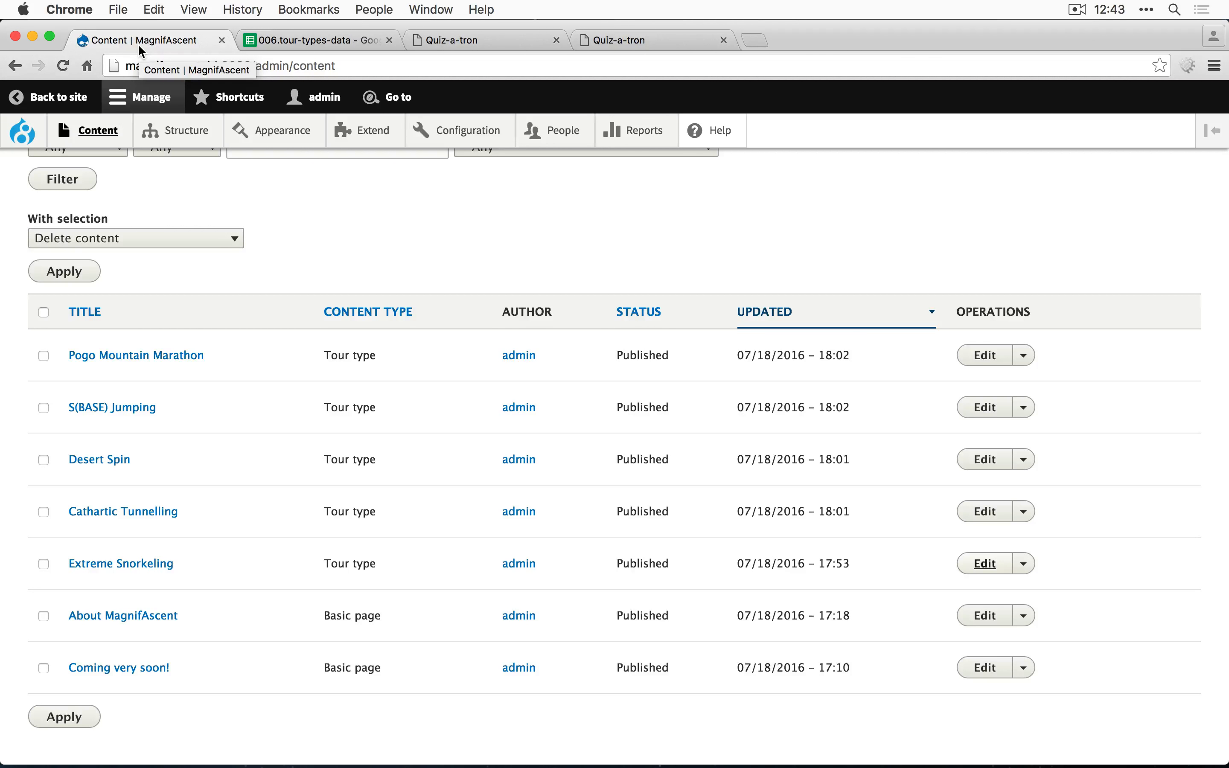
Reload the content list, then filter the site's views by "tou" and open the Tour types view for editing
key("super+r")
mouse_move(178, 131)
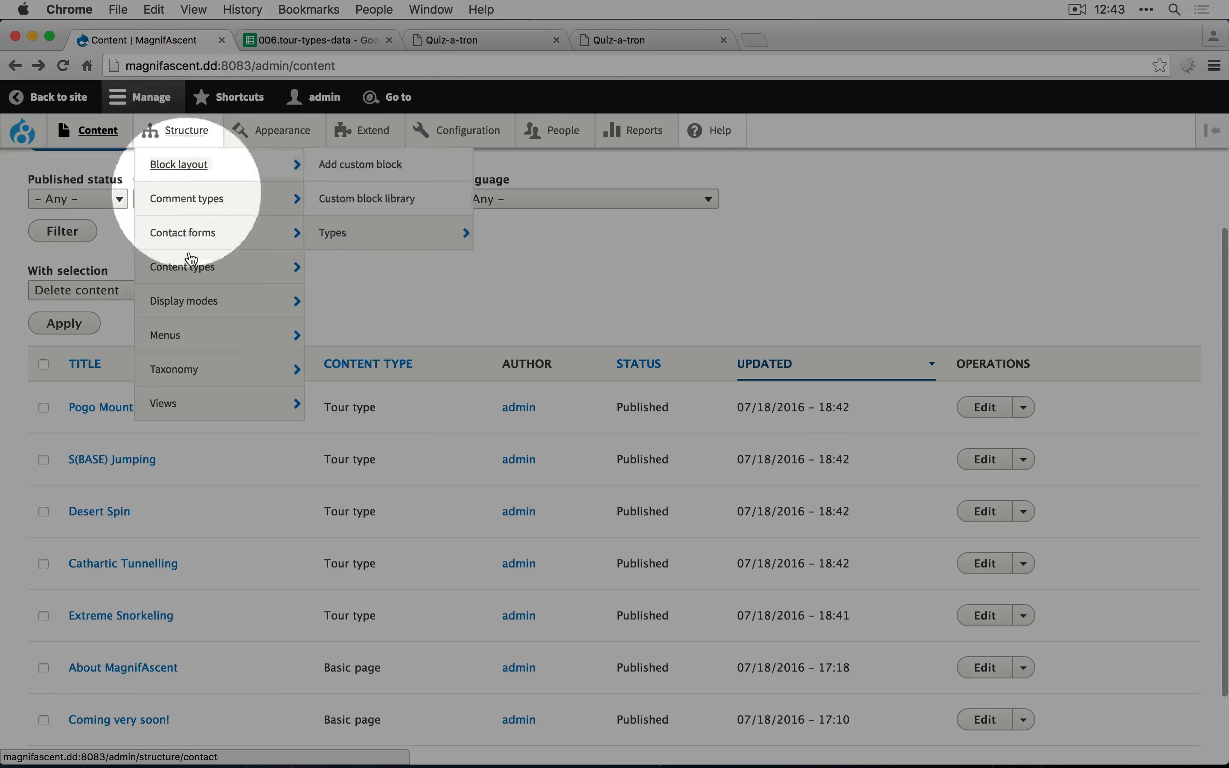
left_click(195, 403)
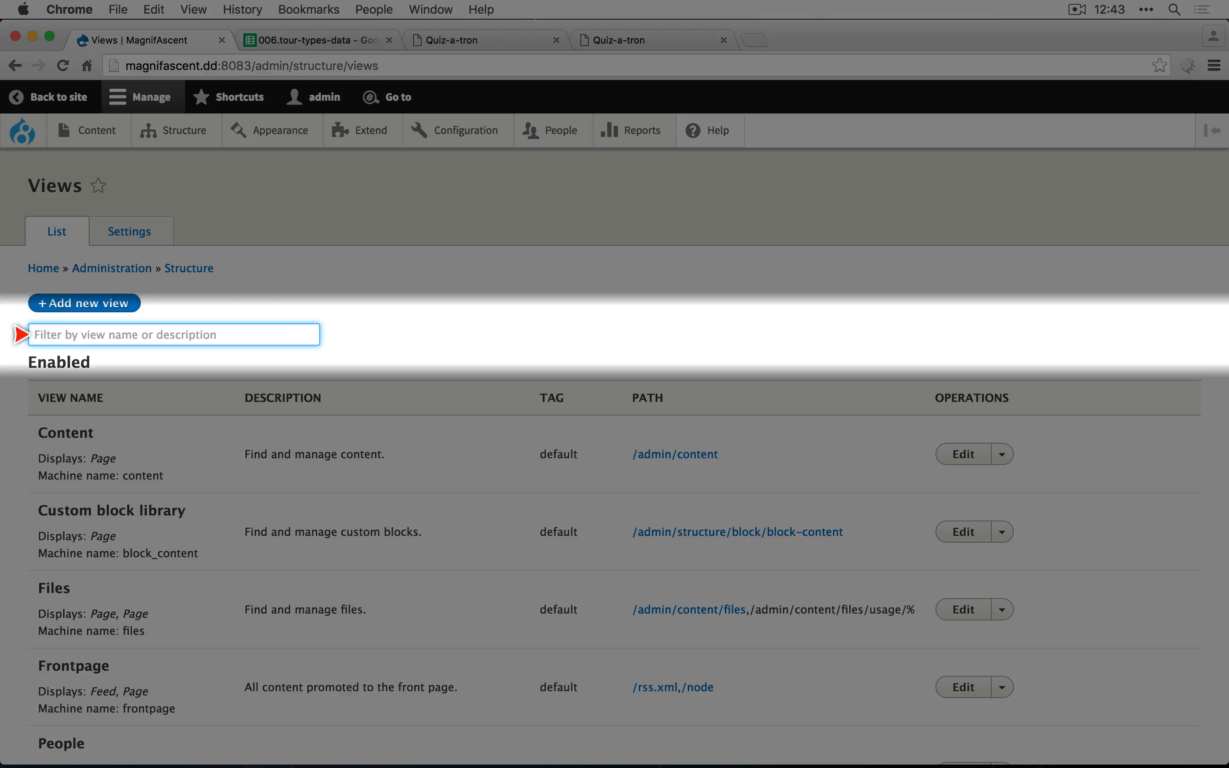
type("tou")
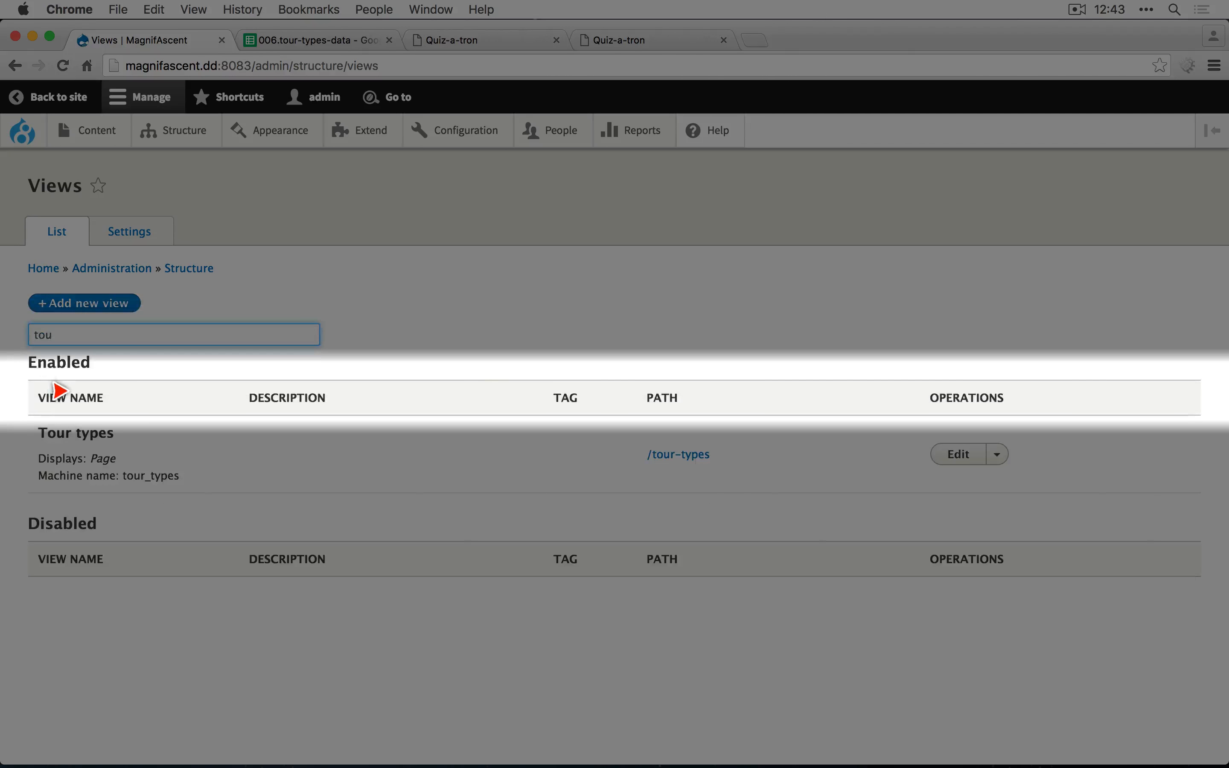
left_click(959, 455)
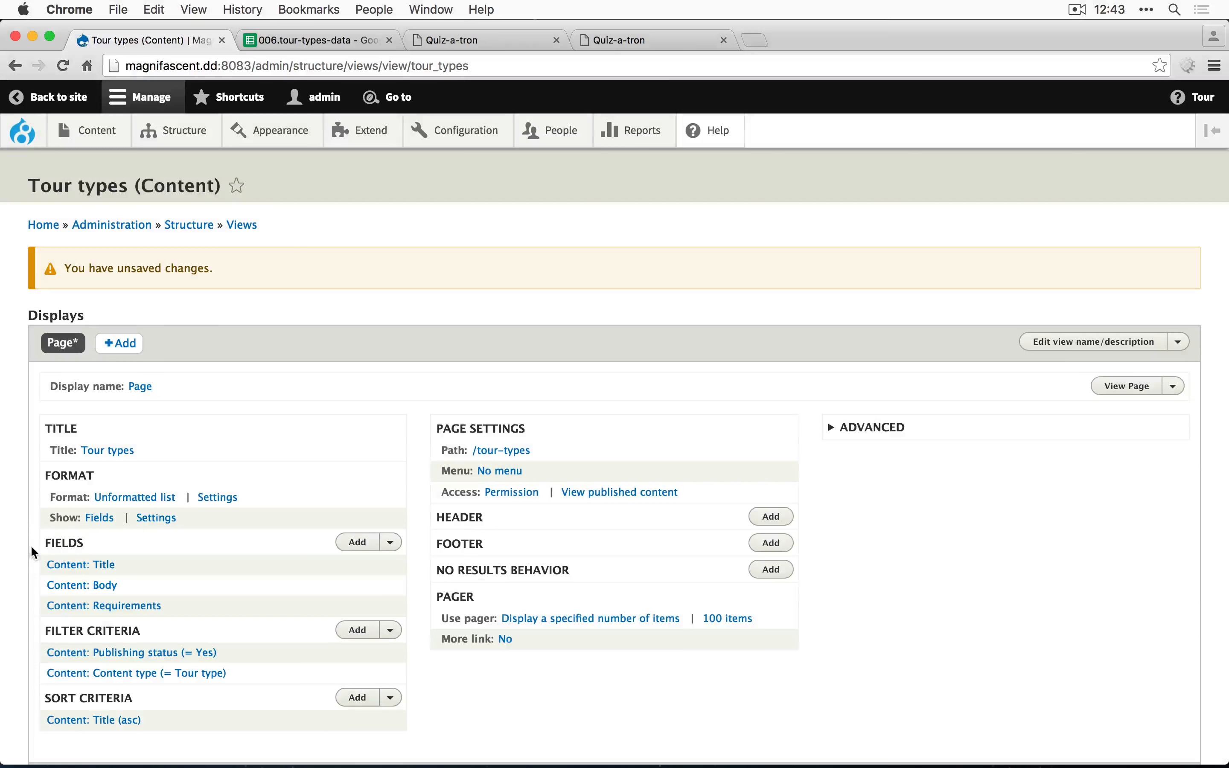
Add the Creator content field to the Tour types view's fields and check its output in the preview
left_click(349, 542)
type("cre")
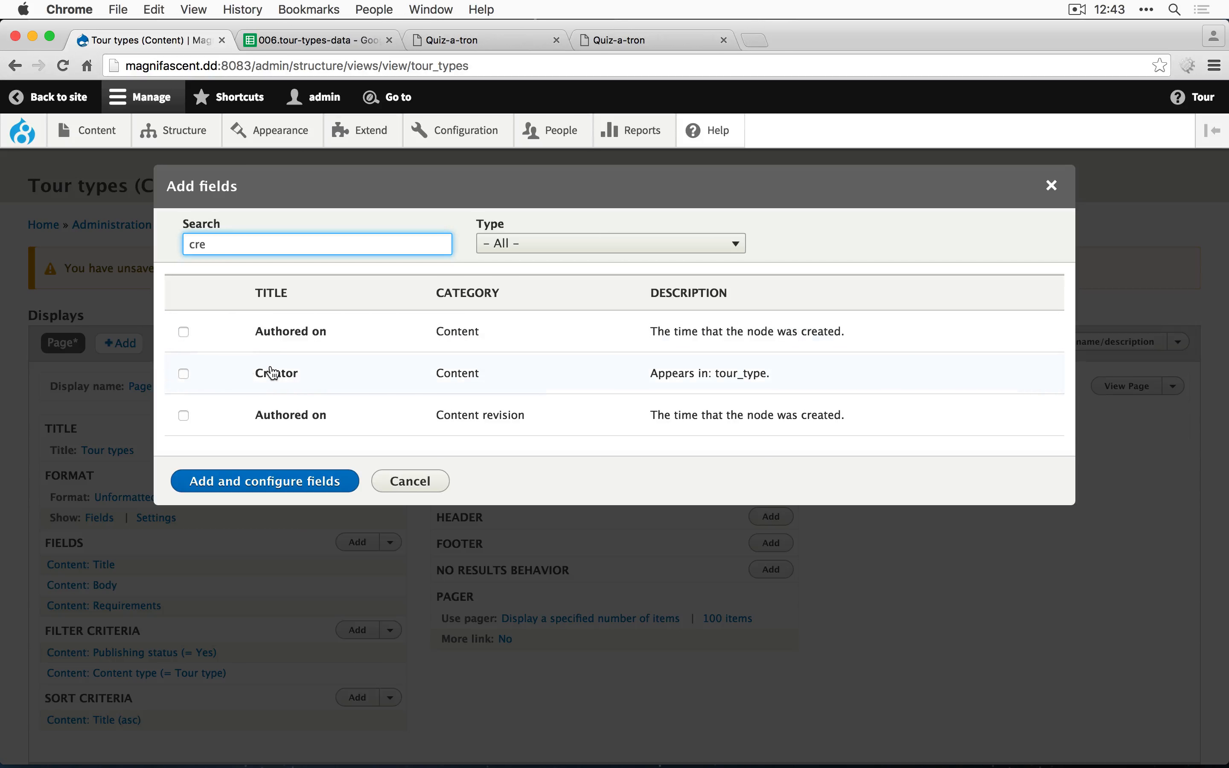
left_click(273, 373)
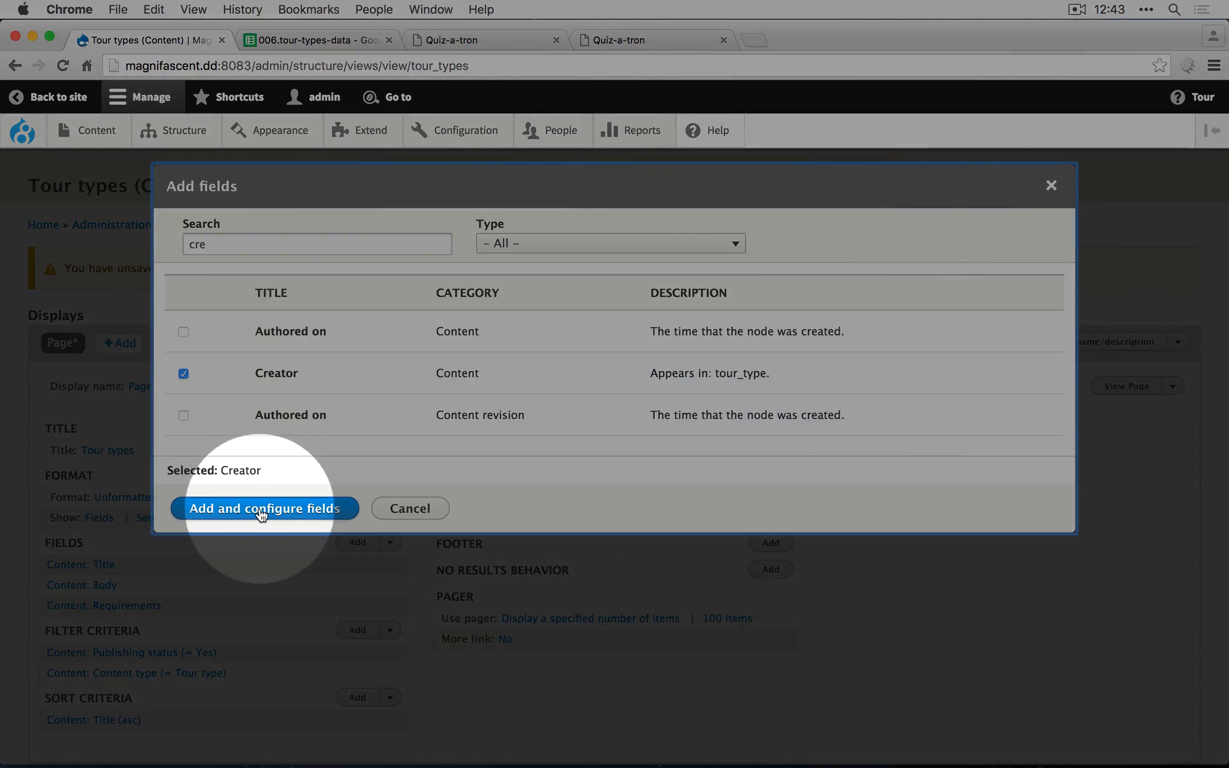
left_click(262, 513)
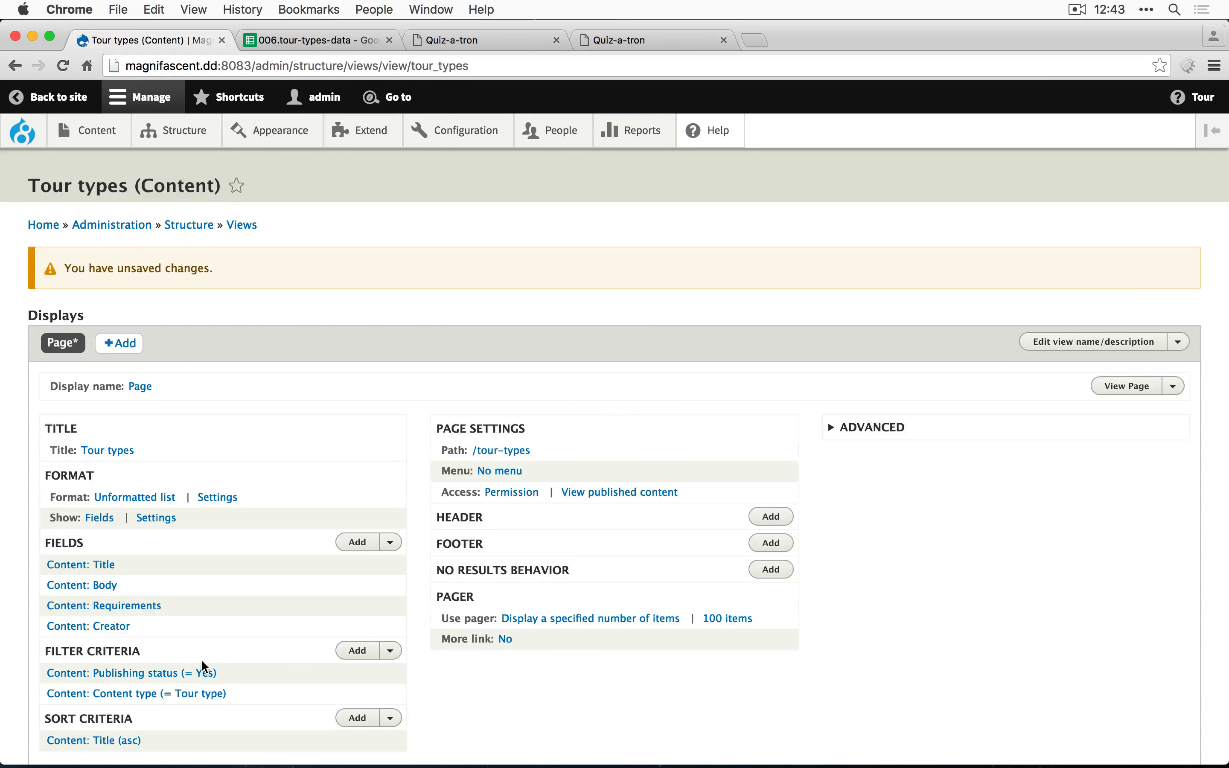
scroll(202, 660, "down", 10)
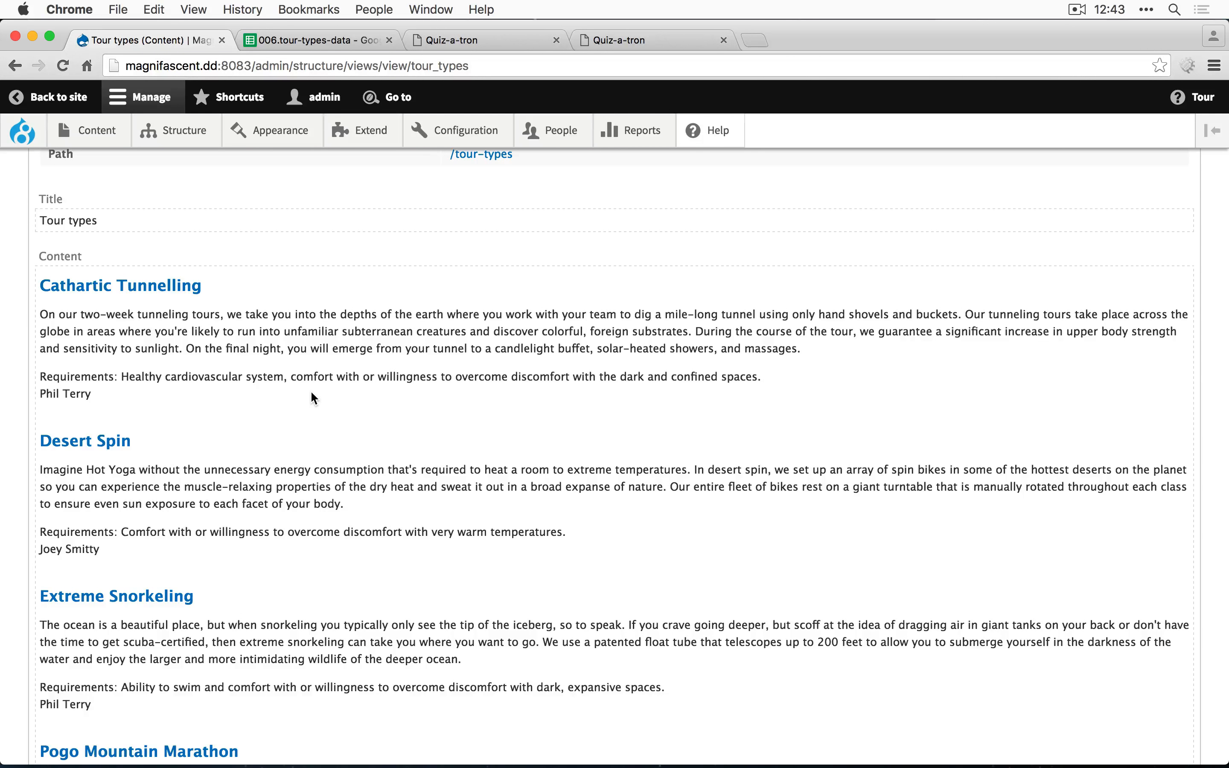
scroll(310, 398, "up", 10)
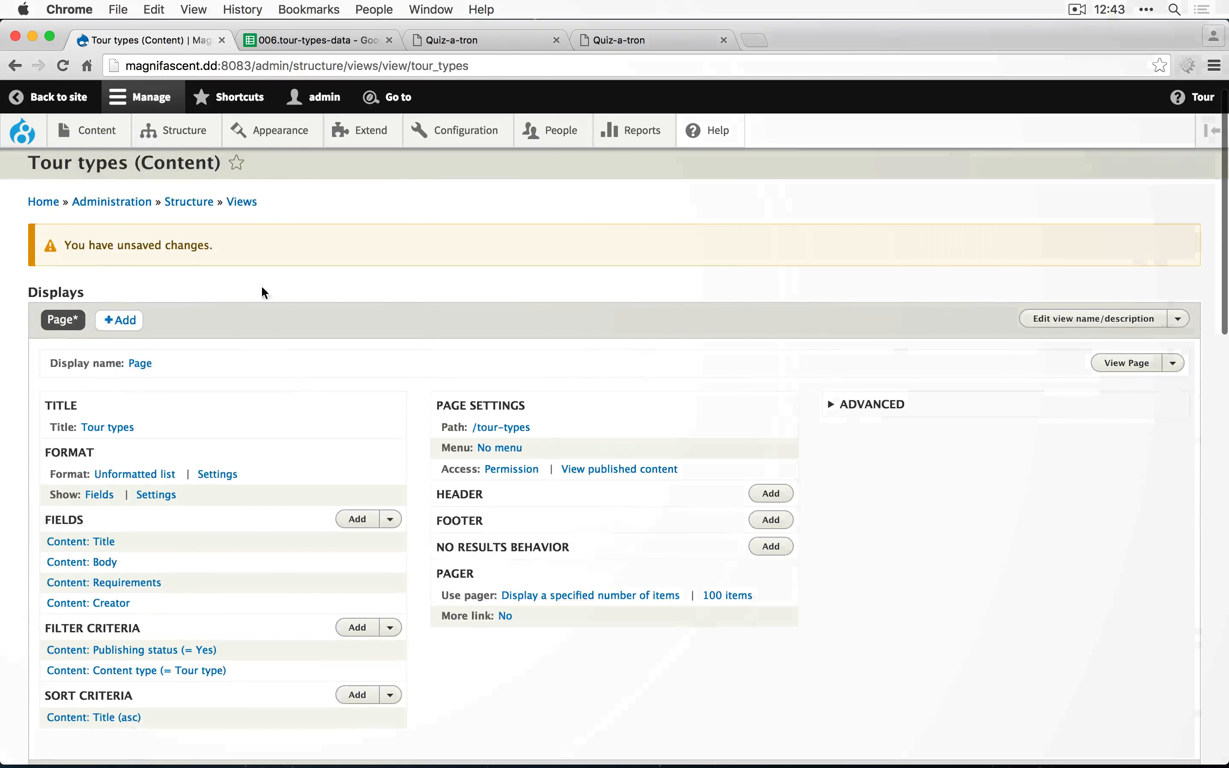
Delete the Creator field from the Tour type content type's fields
mouse_move(179, 145)
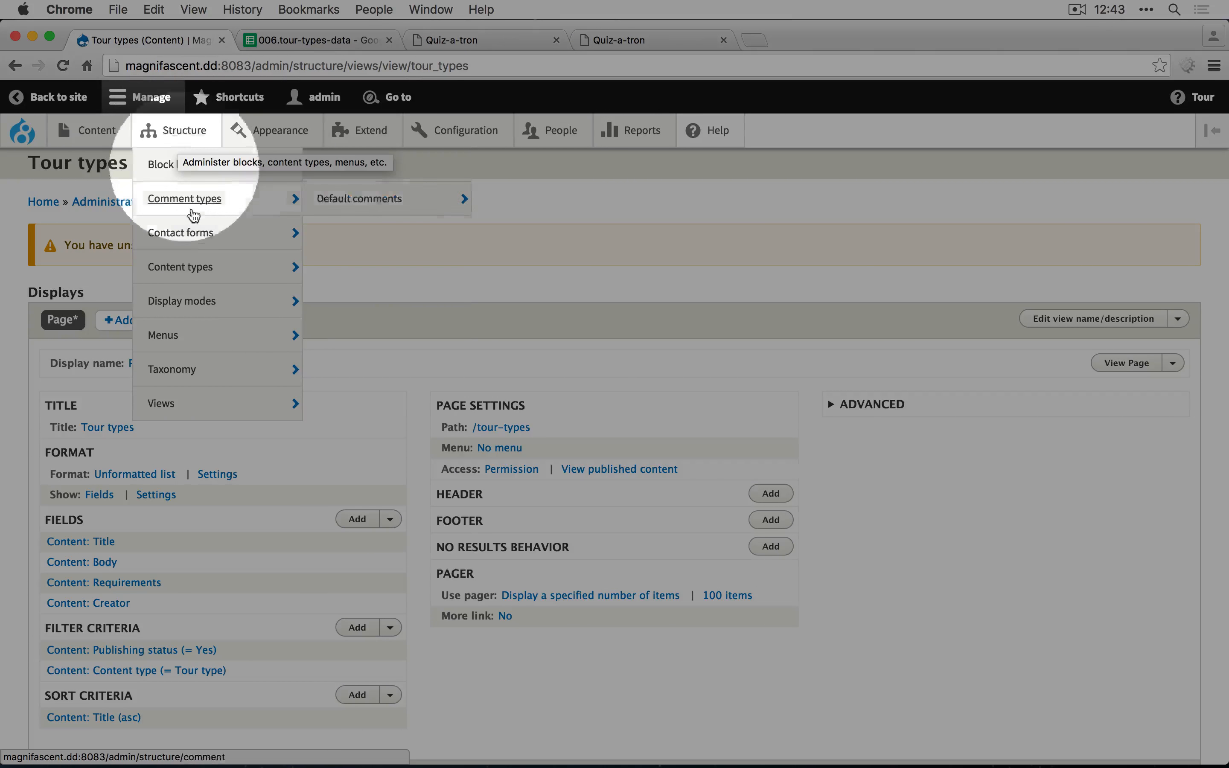
mouse_move(284, 267)
mouse_move(351, 370)
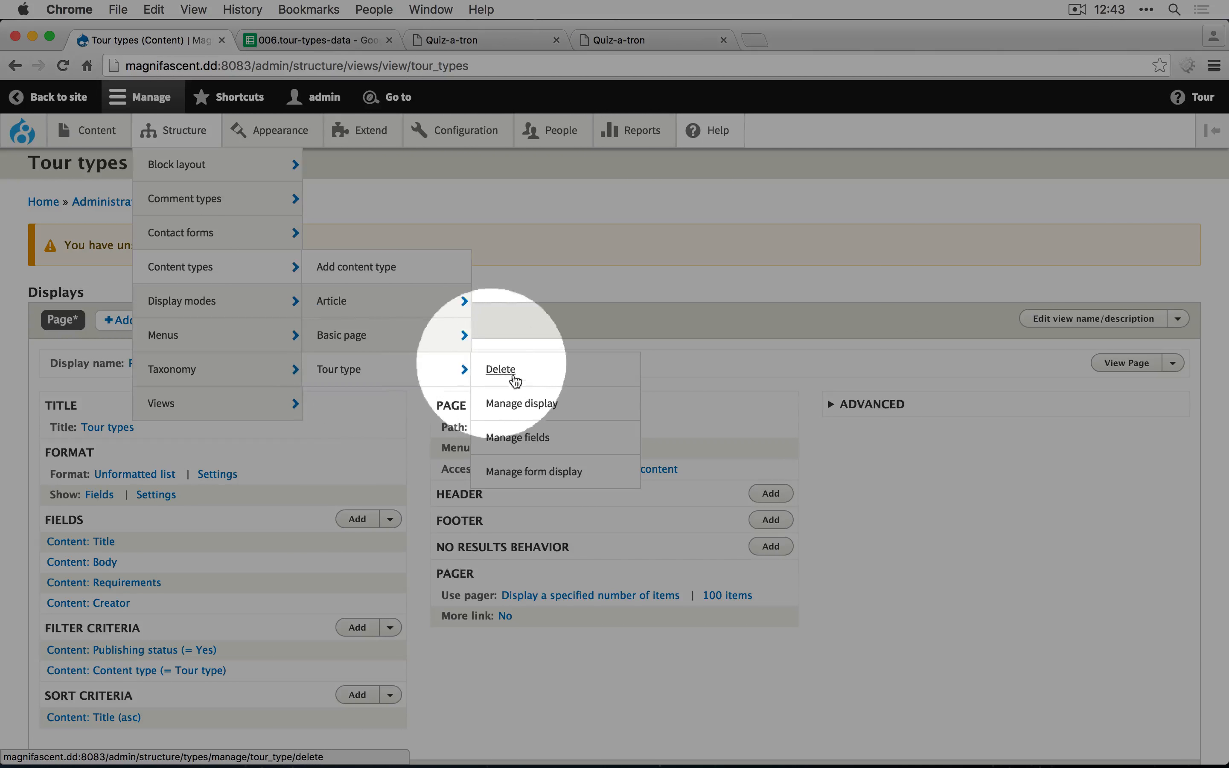
left_click(524, 435)
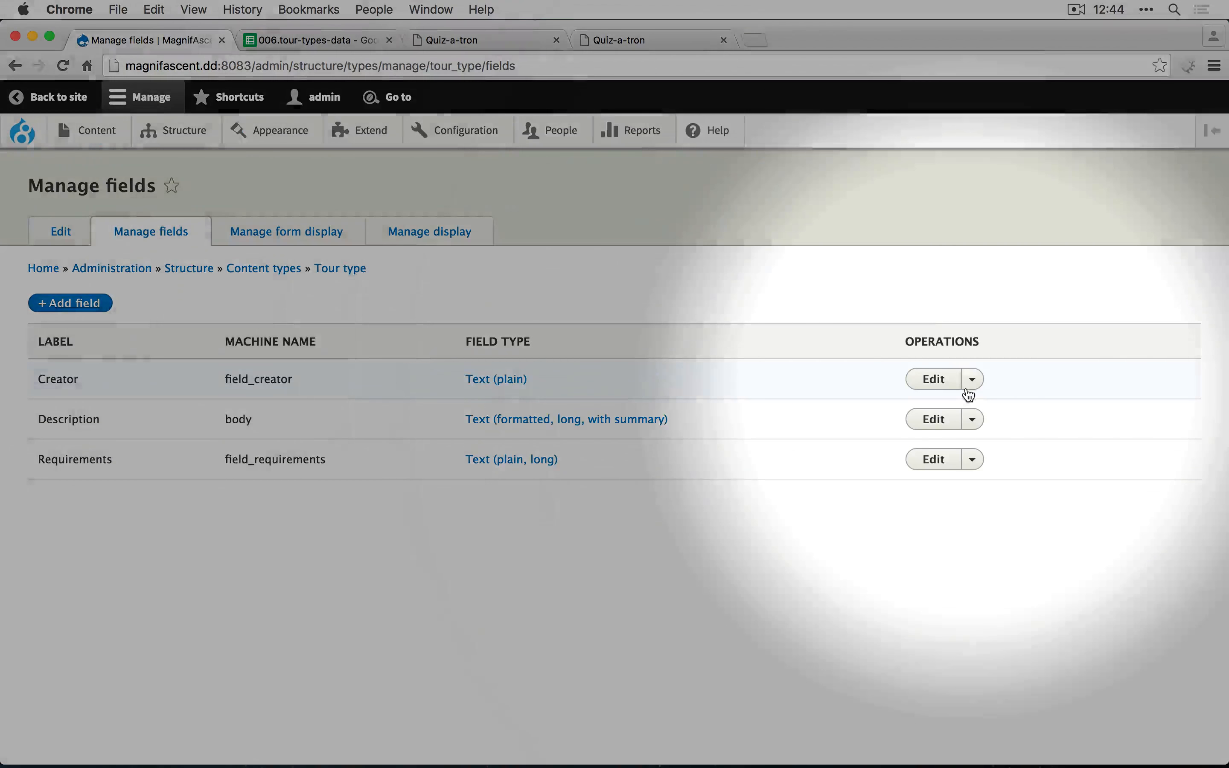
left_click(972, 385)
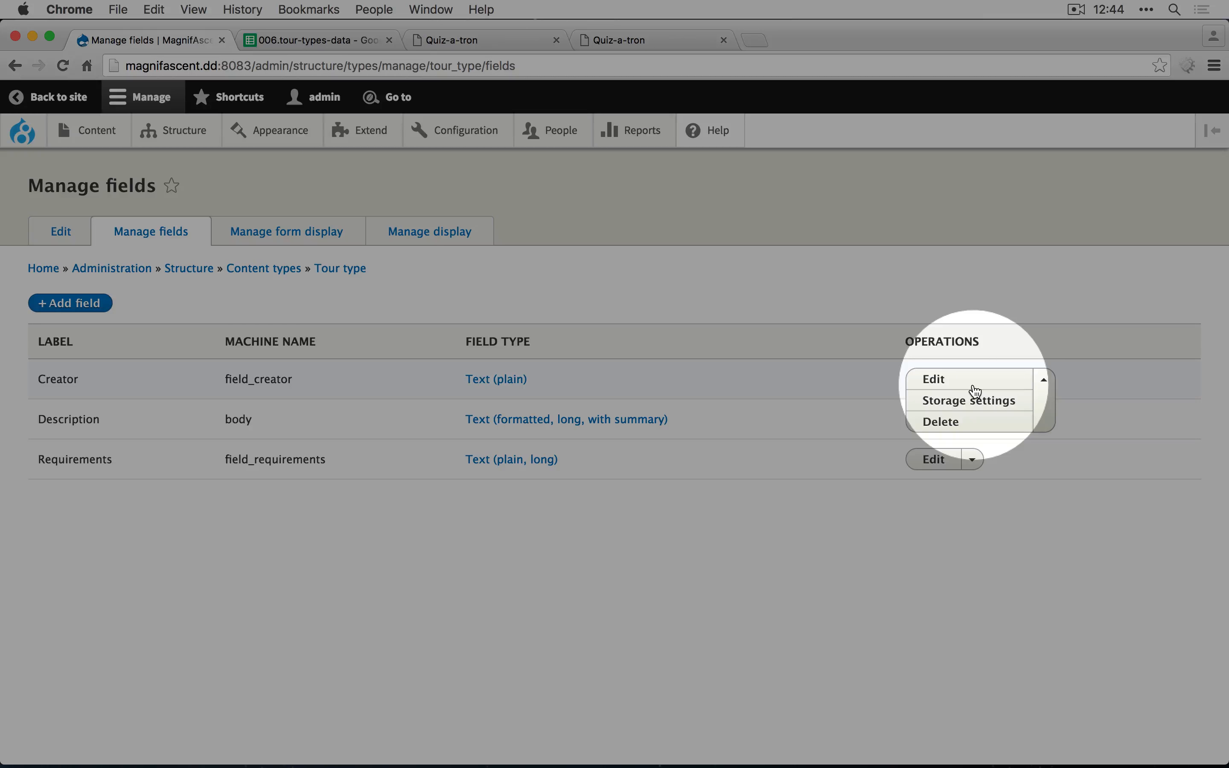
left_click(940, 422)
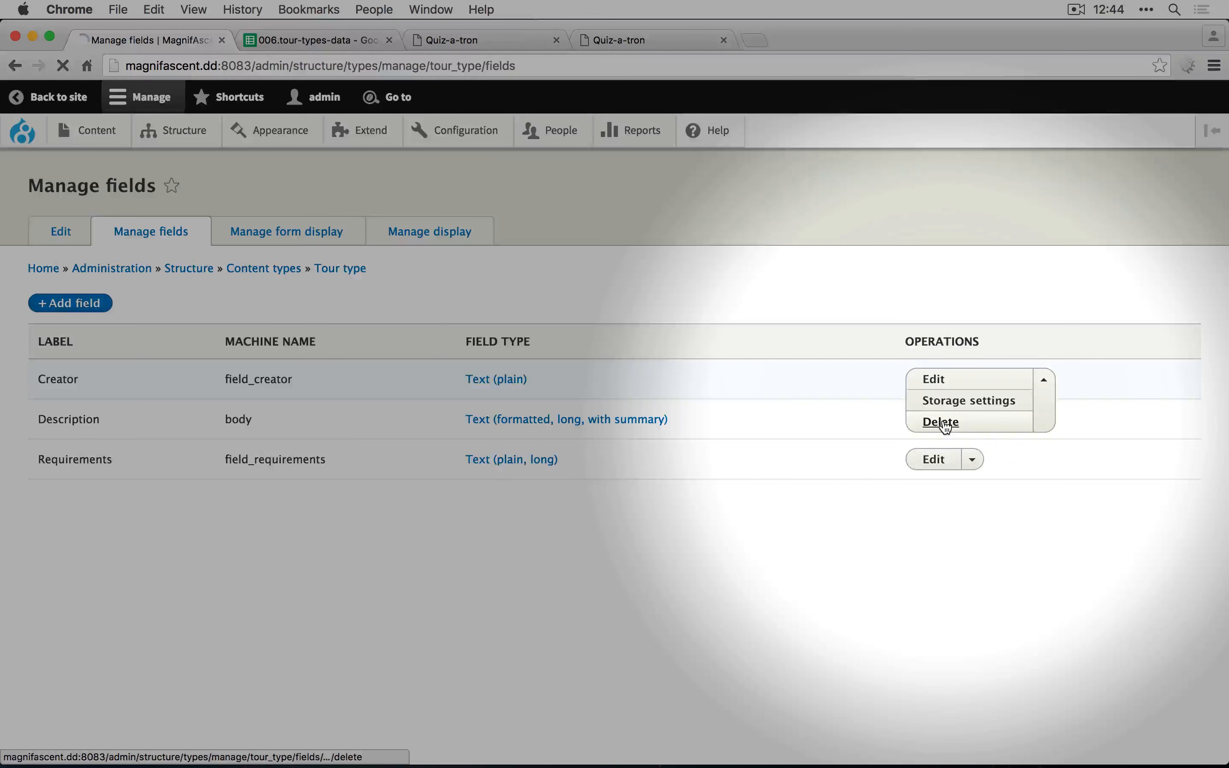